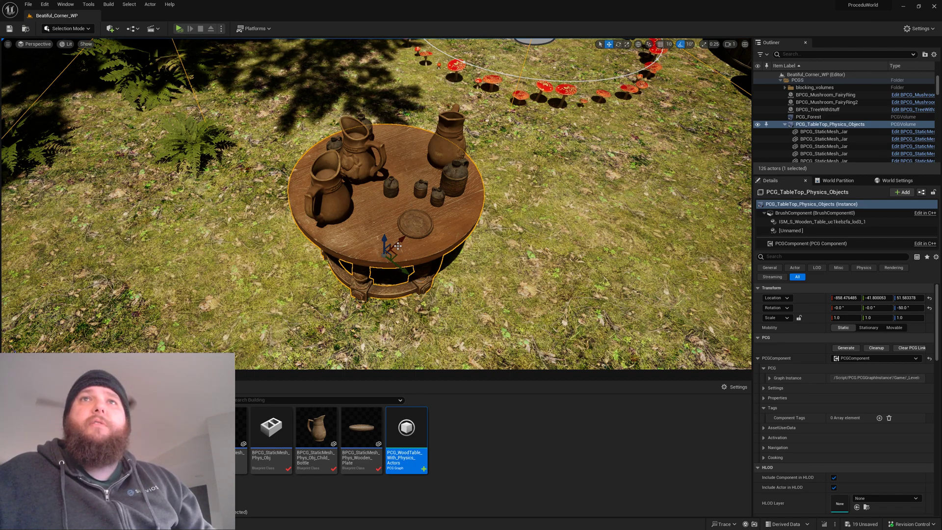
- Move the round table along X and Y to regenerate a new jar, jug and plate layout
drag(401, 244, 414, 265)
key(d)
right_drag(414, 266, 353, 299)
key(s)
key(w)
key(s)
key(w)
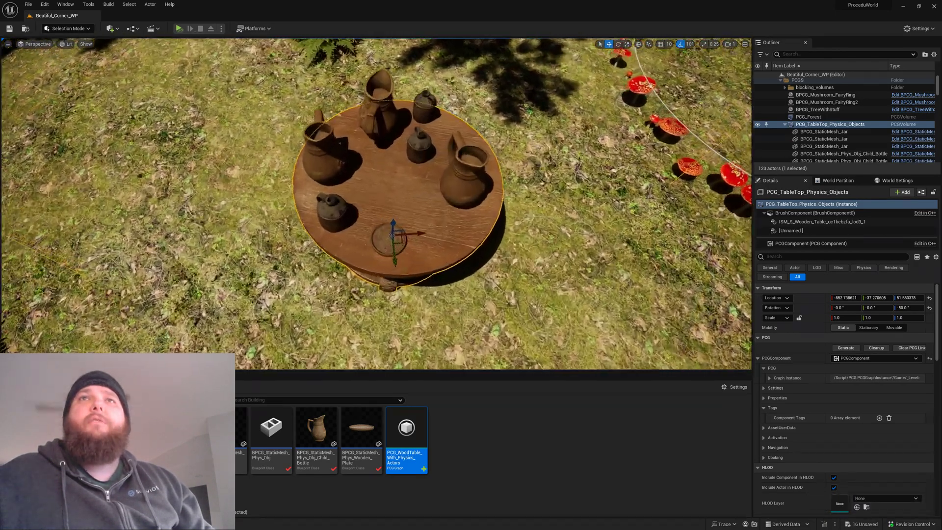
key(w)
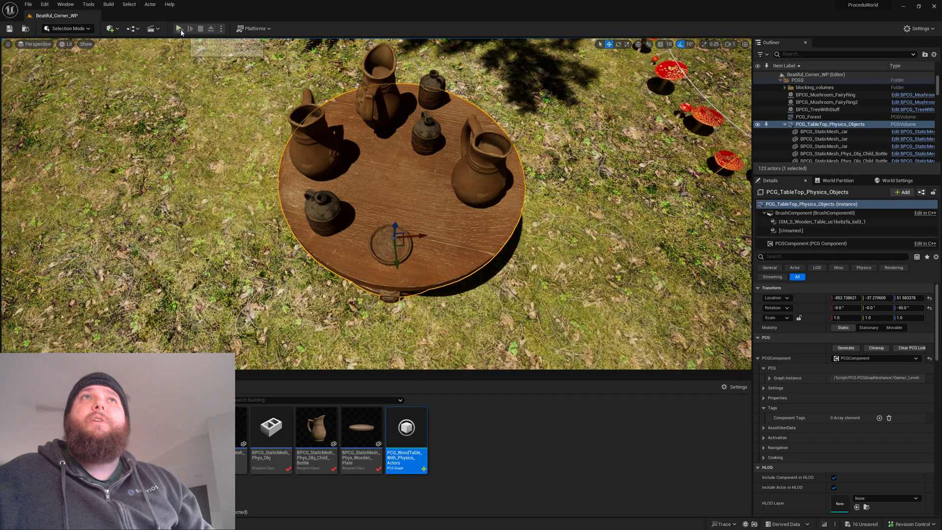
- Start the physics simulation and shove the right and left clay jugs off the table
key(alt+p)
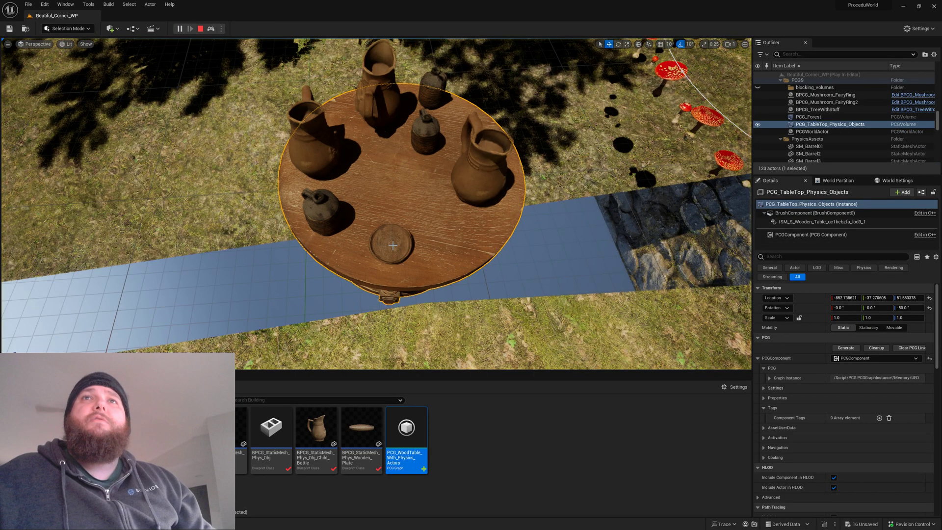
click(389, 244)
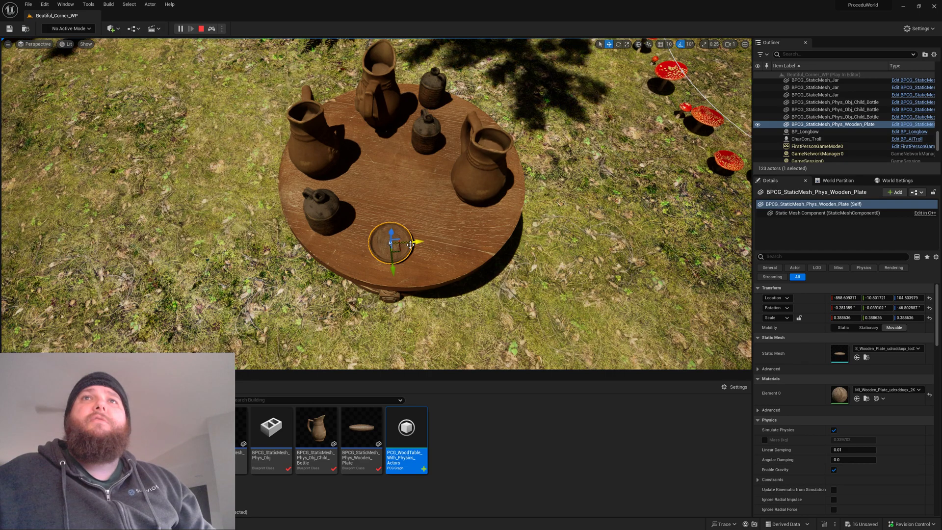
click(475, 170)
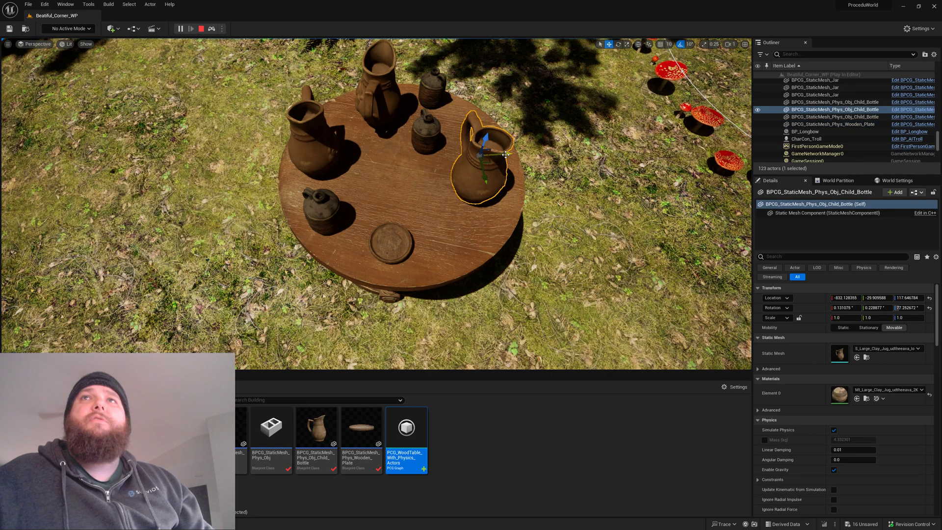
drag(506, 155, 563, 154)
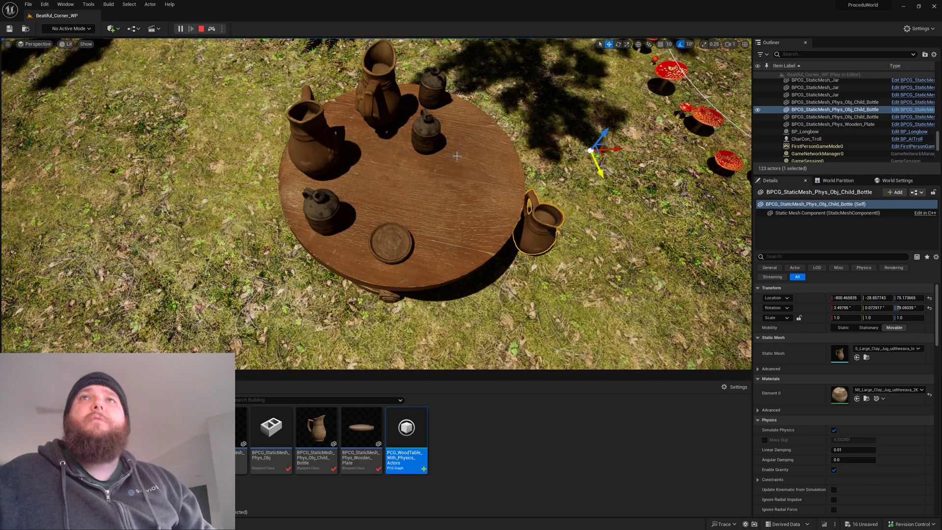
click(314, 138)
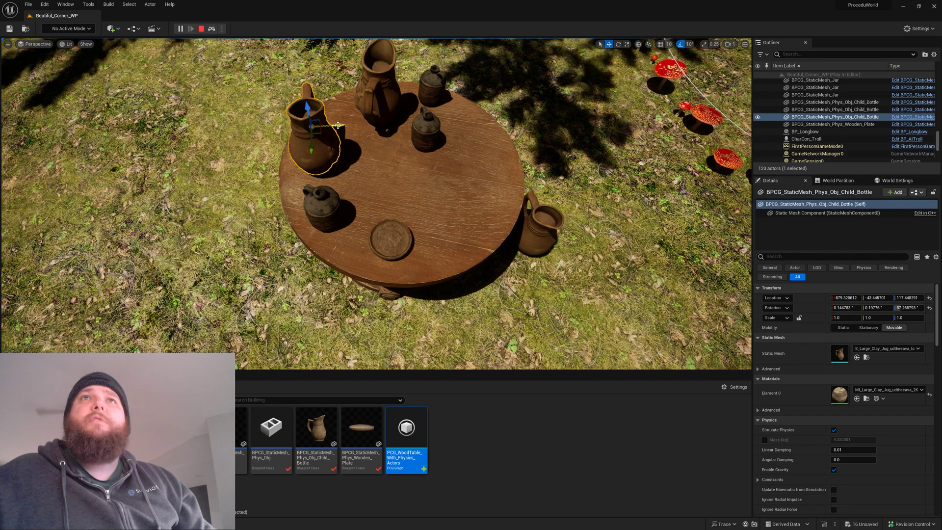
drag(338, 125, 294, 127)
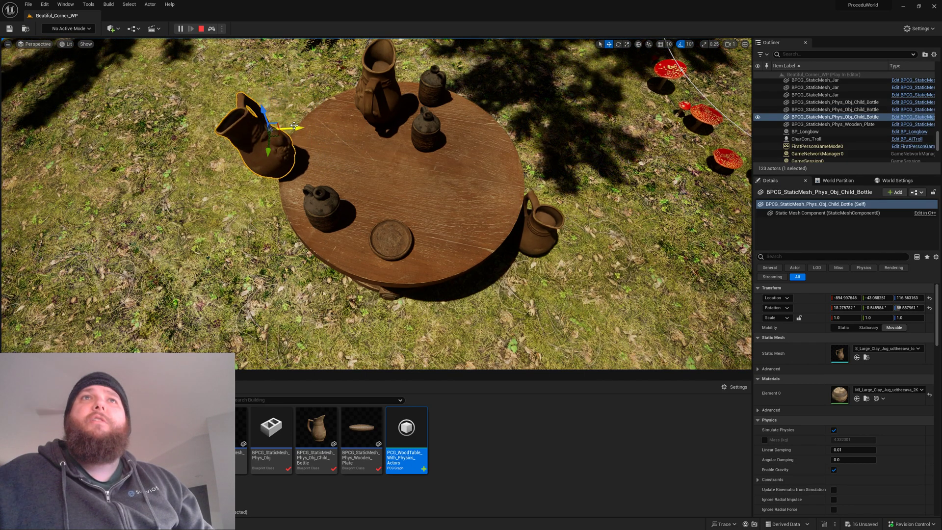
- Push the two small dark jars off the table, deleting one that fell on the grass
click(324, 205)
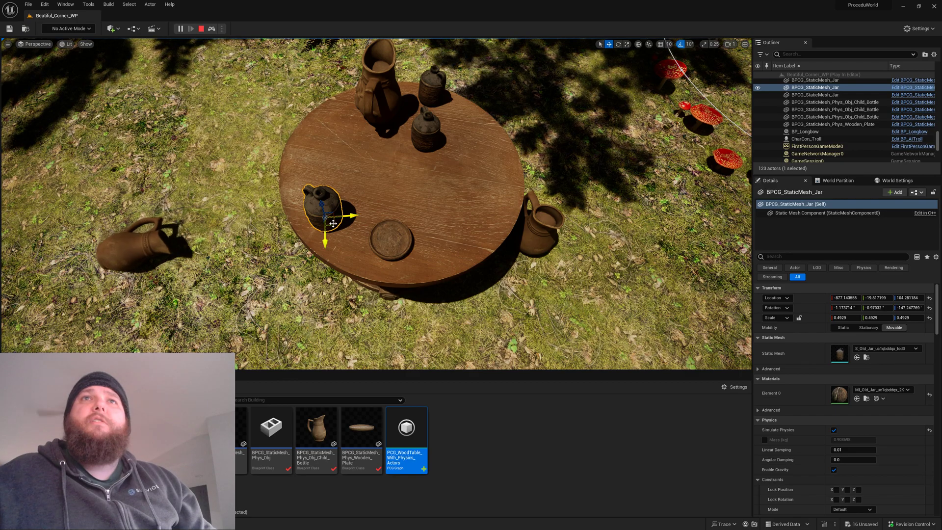
drag(333, 223, 308, 271)
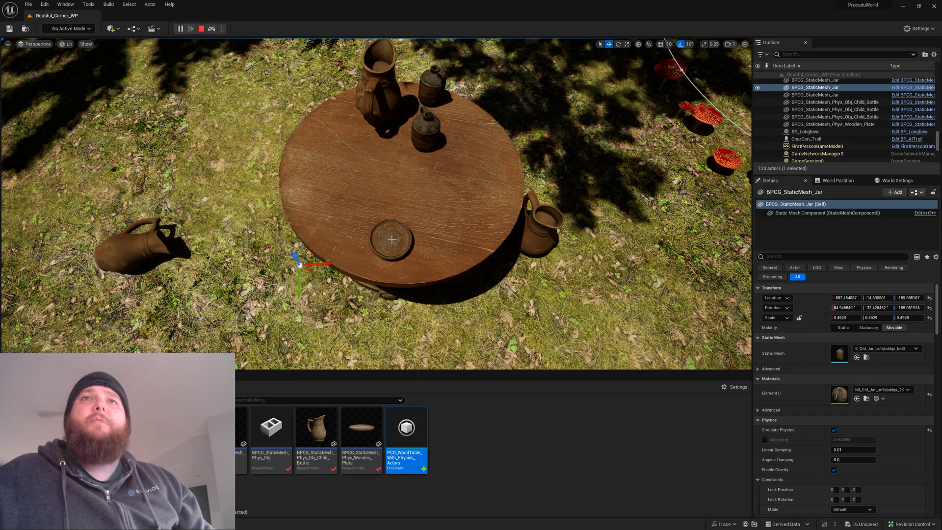
key(Delete)
click(436, 141)
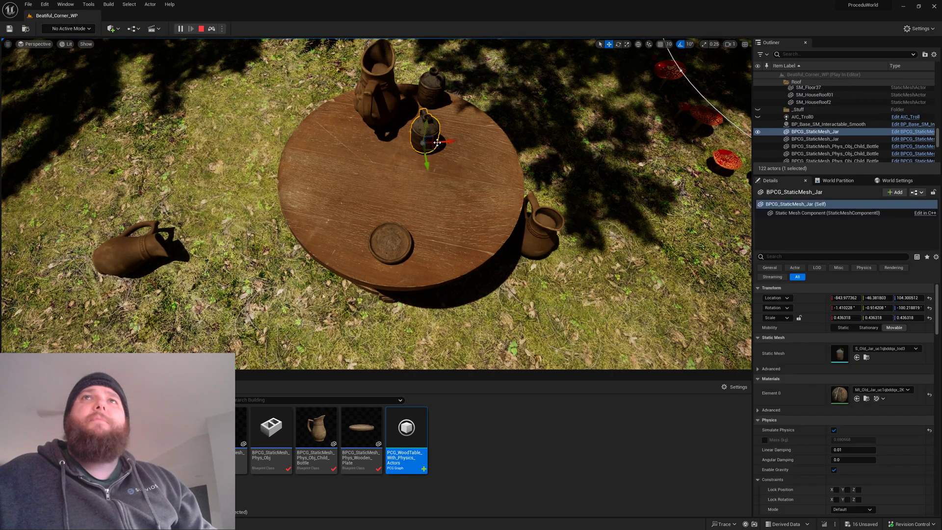
drag(435, 146, 282, 212)
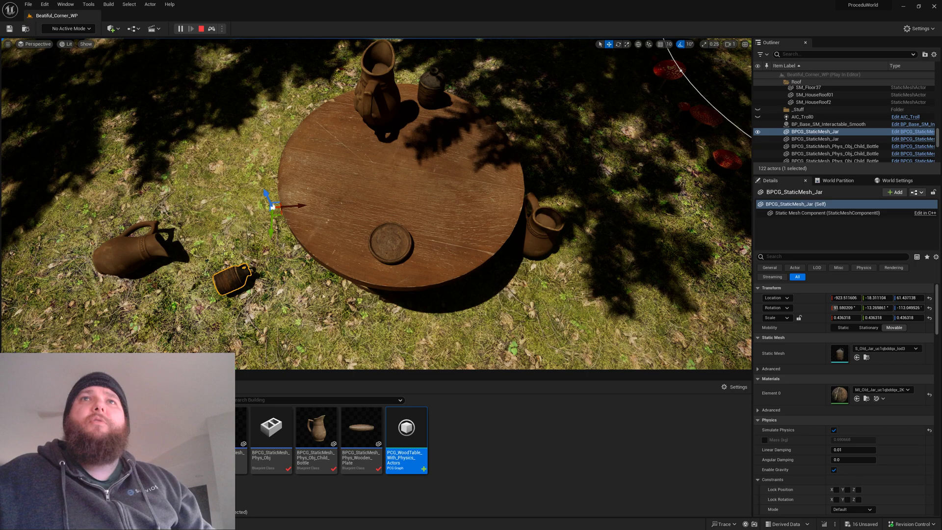
- Push the wooden plate and the tall back jug off the table's edges
click(401, 246)
drag(401, 245, 345, 273)
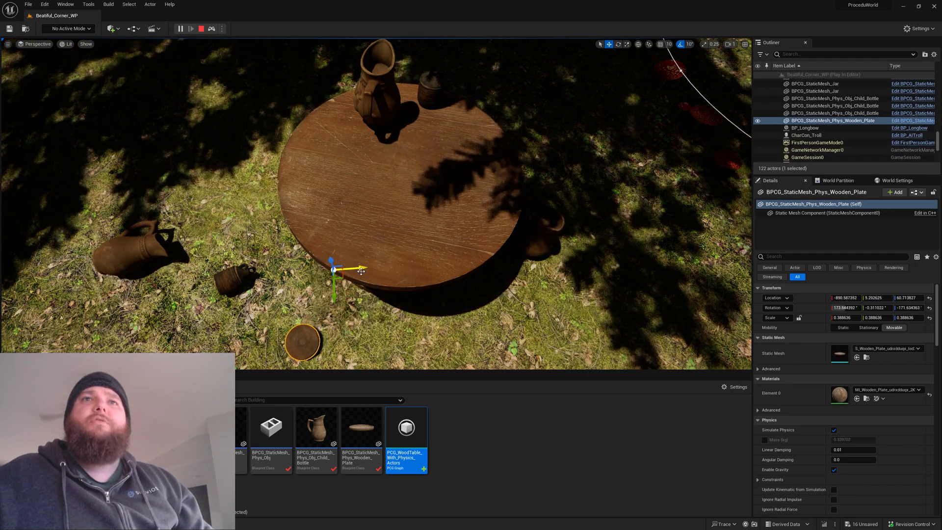
click(393, 96)
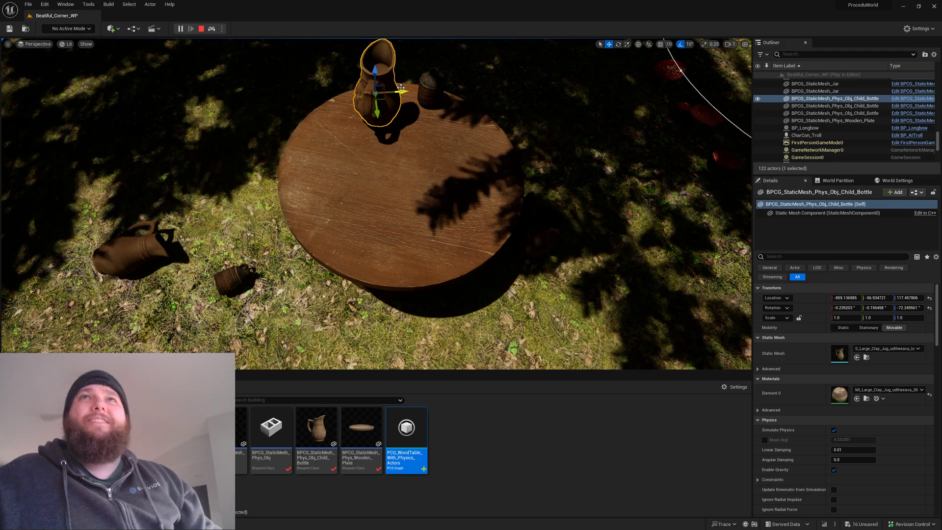
drag(399, 91, 307, 89)
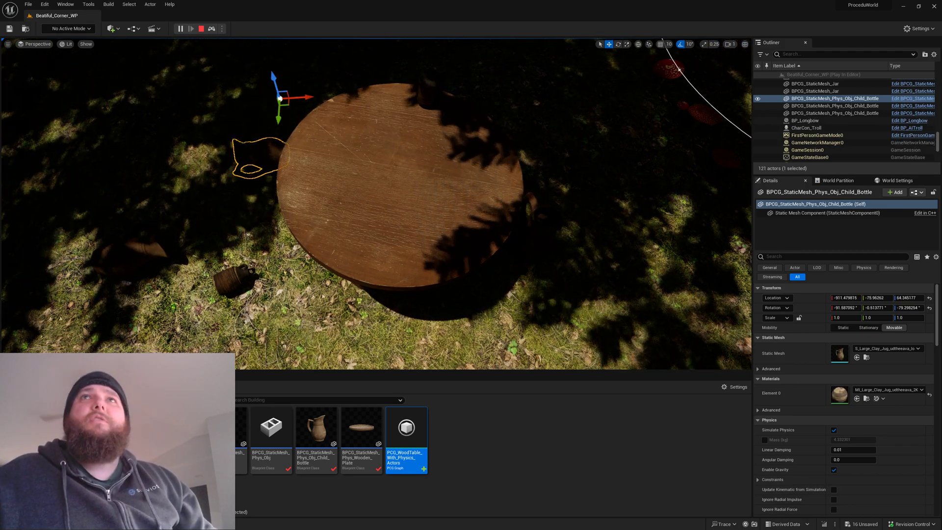
- Shove the small back jar off the table's right edge and back the camera away
click(442, 93)
drag(445, 97, 485, 100)
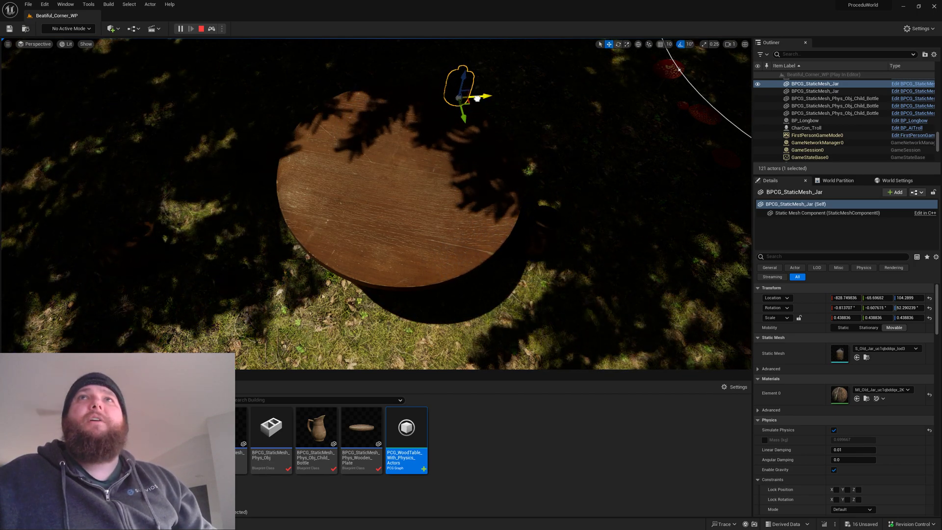
drag(477, 98, 496, 98)
right_drag(481, 193, 716, 98)
key(s)
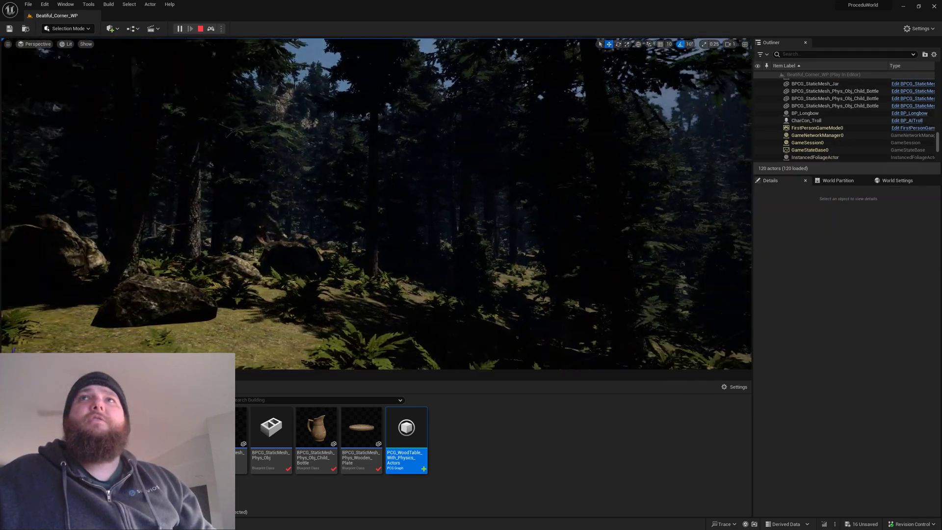
- Stop the simulation so the jars and jugs return, fly back to the table, and show the PCG graph
right_drag(559, 167, 270, 243)
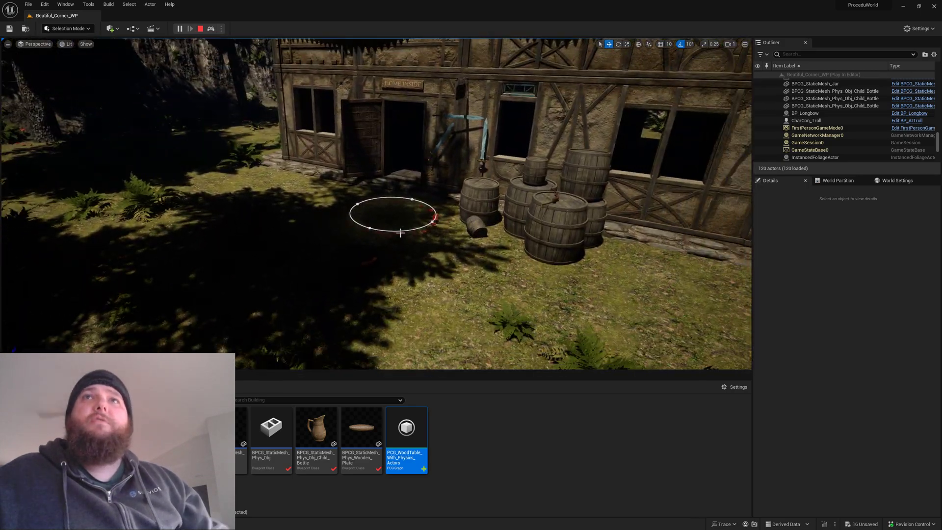
key(Escape)
key(w)
right_drag(407, 257, 430, 255)
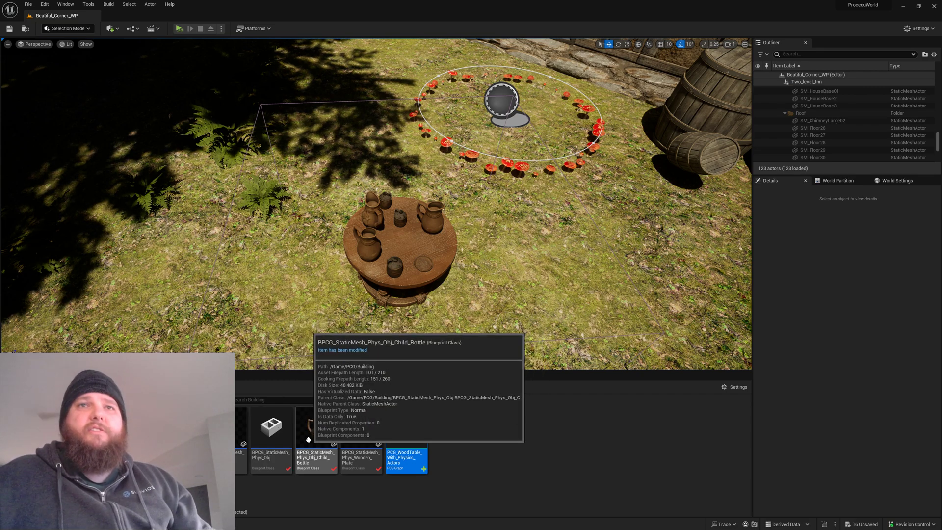
drag(0, 206, 623, 51)
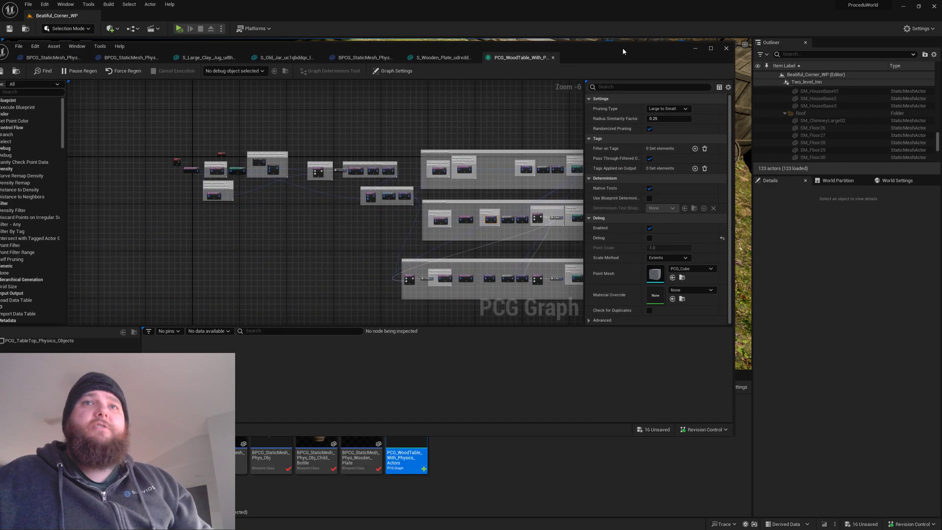
- Review BPCG_StaticMesh_Phys_Obj's Static Mesh Component and Set Simulate Physics script, returning to the table graph
double_click(271, 457)
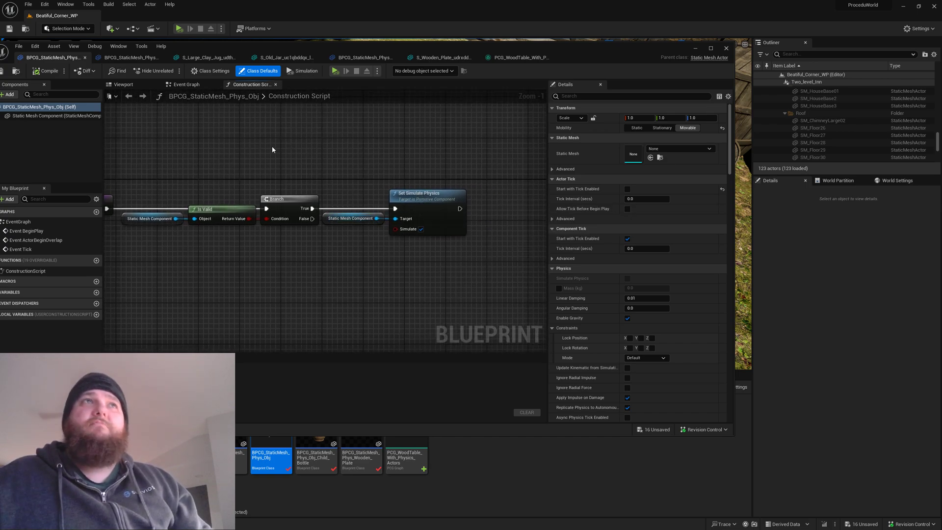
click(54, 116)
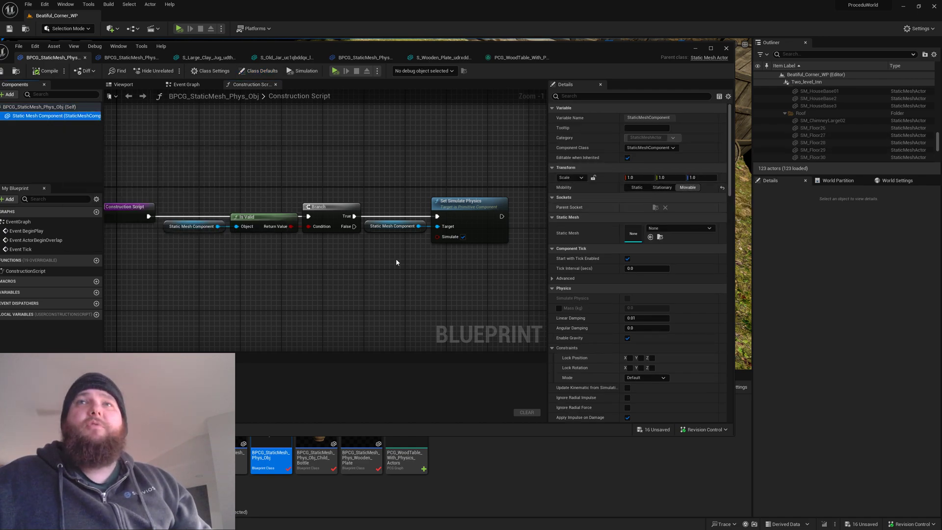
drag(378, 43, 393, 23)
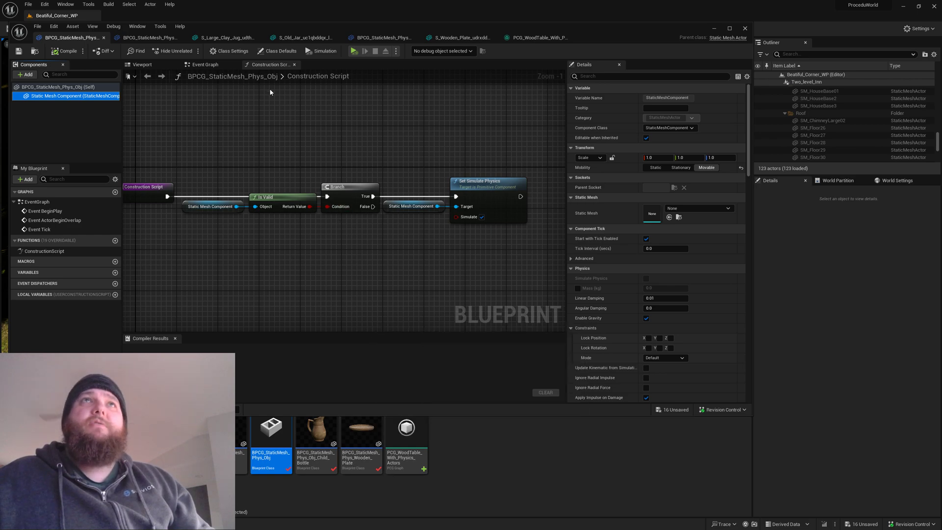
click(531, 37)
- Find and select the table-sizing Bounds Modifier (-40,-40,0 to 40,40,52) in the PCG graph
scroll(311, 238, down, 3)
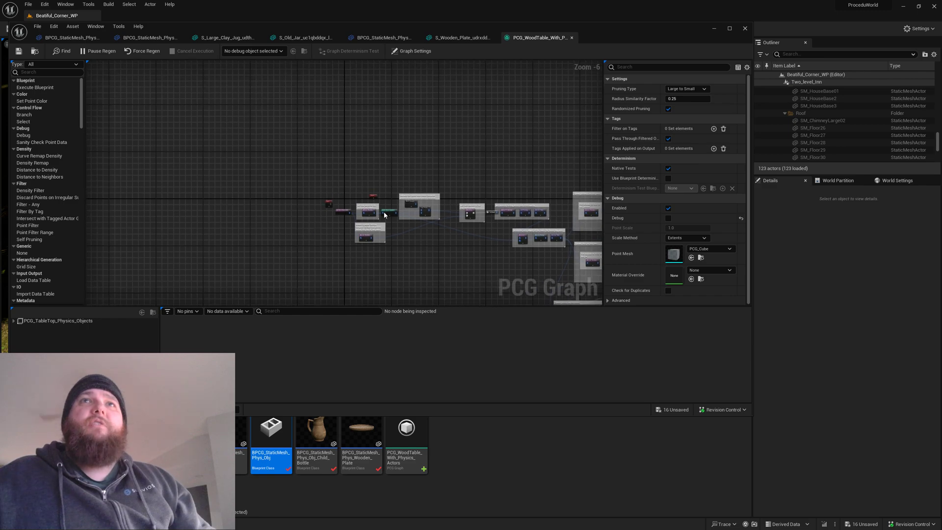
scroll(384, 215, up, 4)
scroll(270, 255, up, 2)
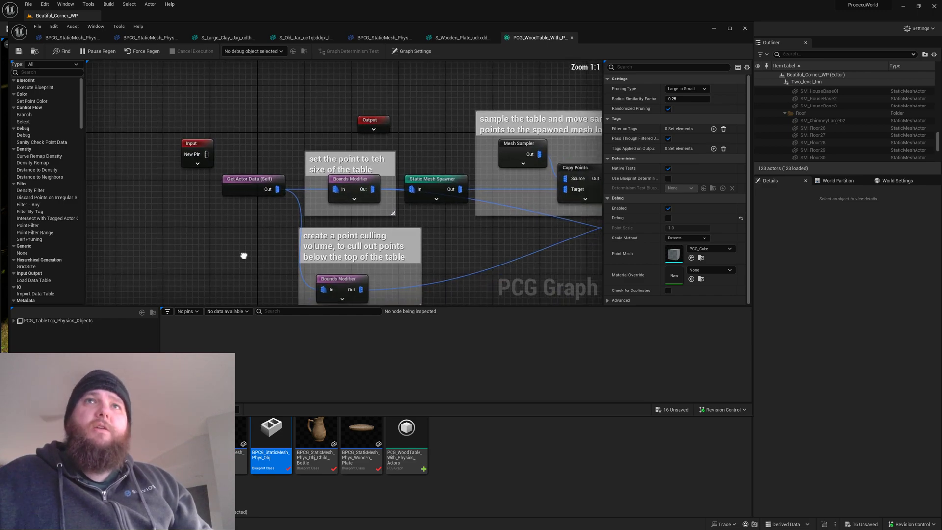
right_drag(244, 257, 190, 224)
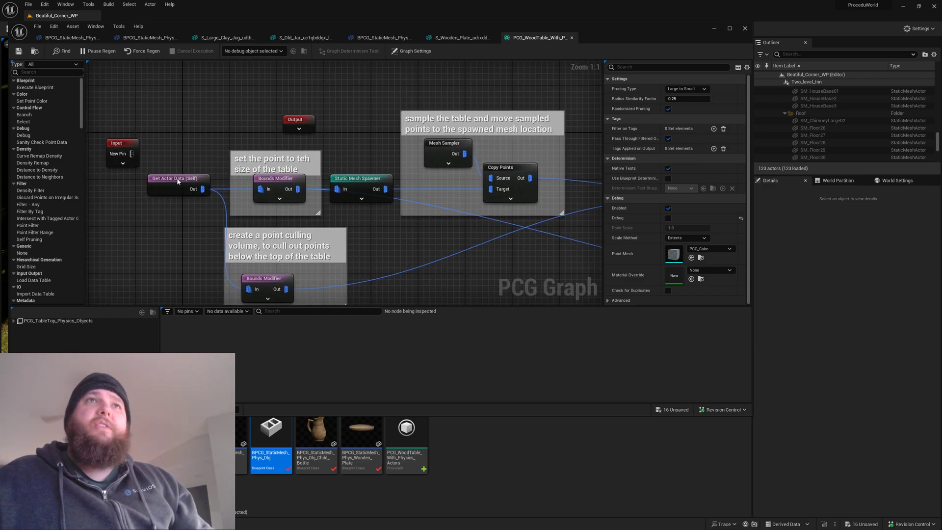
click(177, 180)
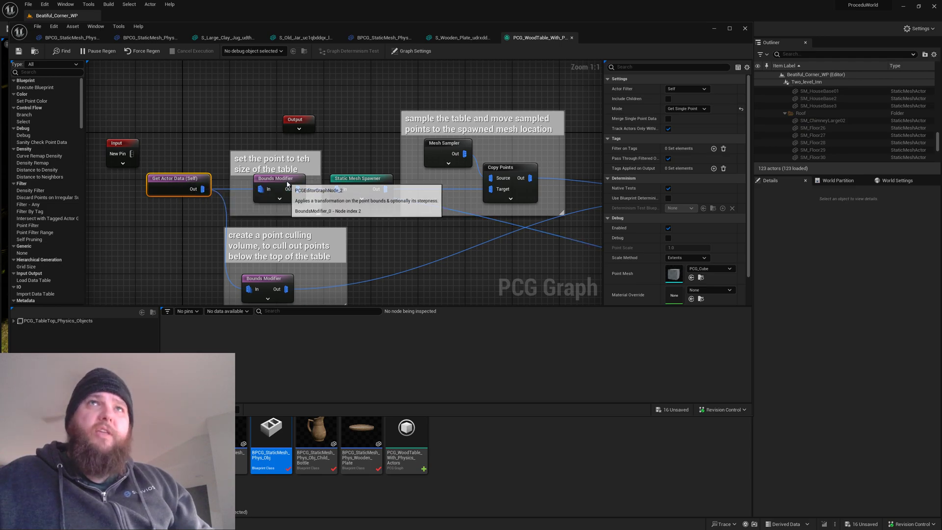
click(287, 184)
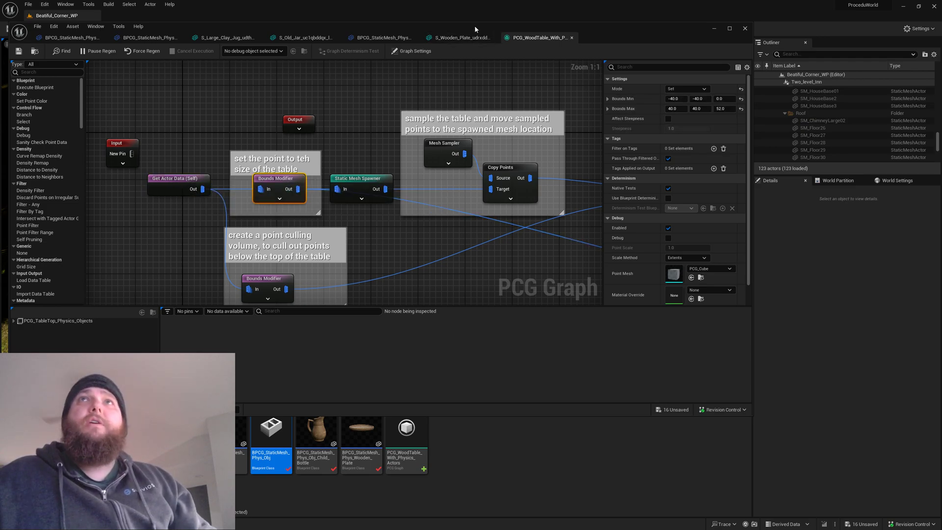
- Enable its Debug to show a white bounds box around the table, undoing an accidental rename
drag(475, 30, 547, 256)
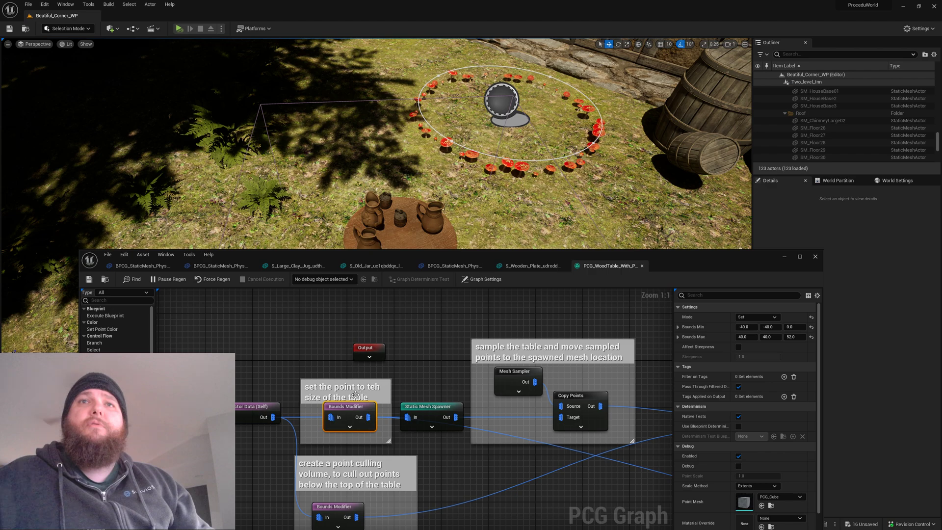
key(d)
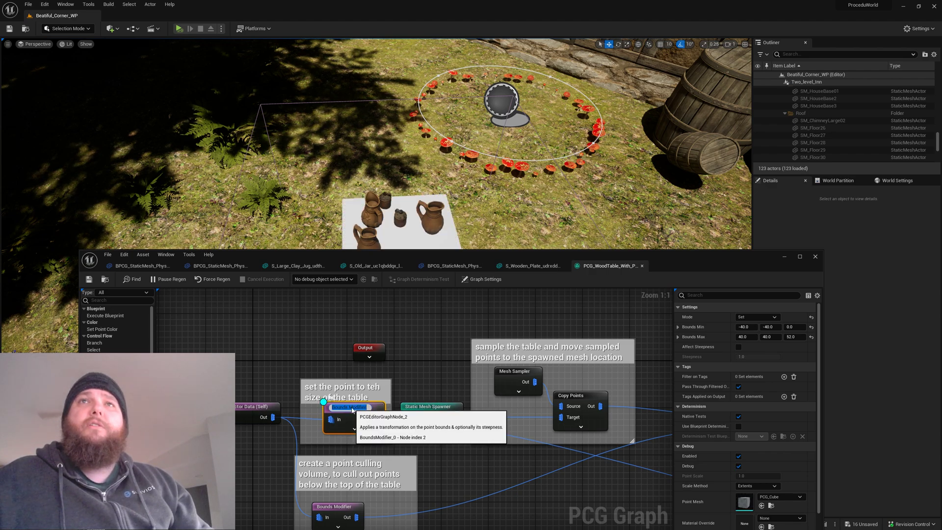
click(361, 407)
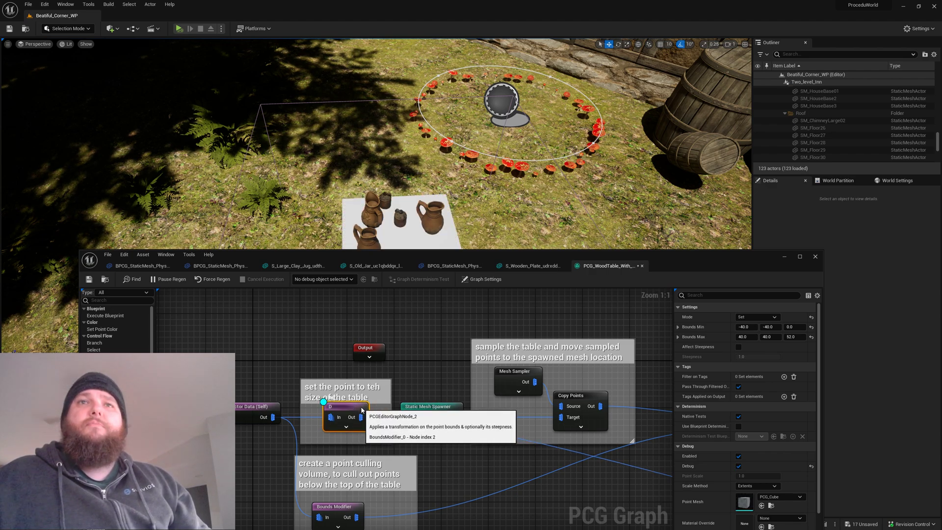
key(ctrl+z)
click(354, 407)
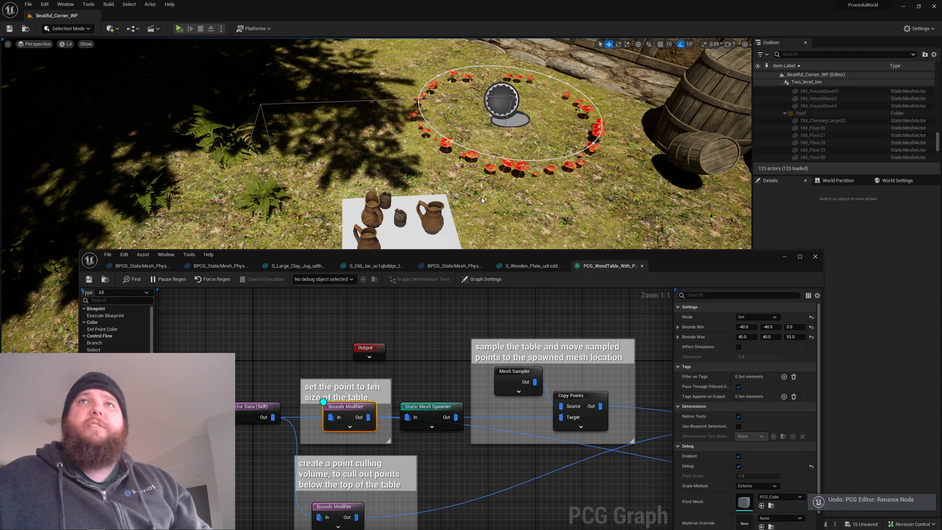
right_drag(376, 147, 358, 127)
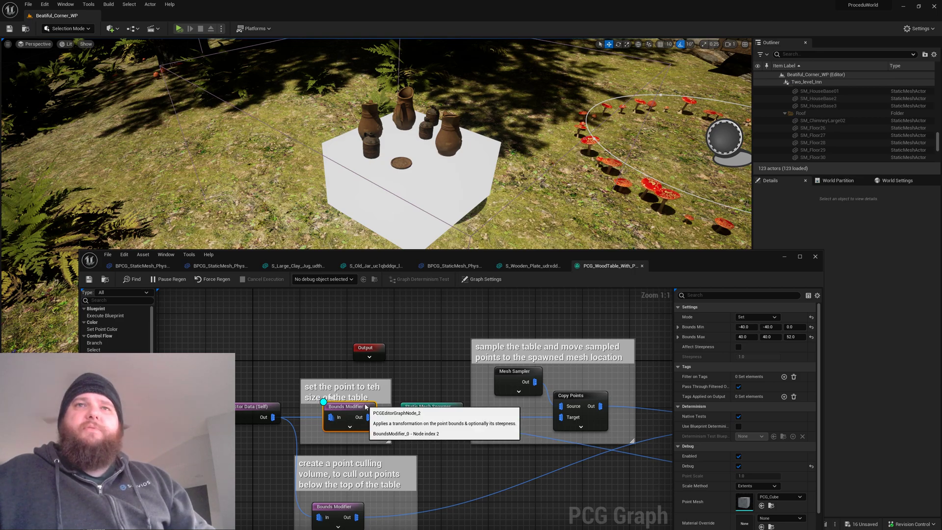
- Switch the debug box from the first Bounds Modifier to the point-culling one (-40,-40,0 to 40,40,50)
key(d)
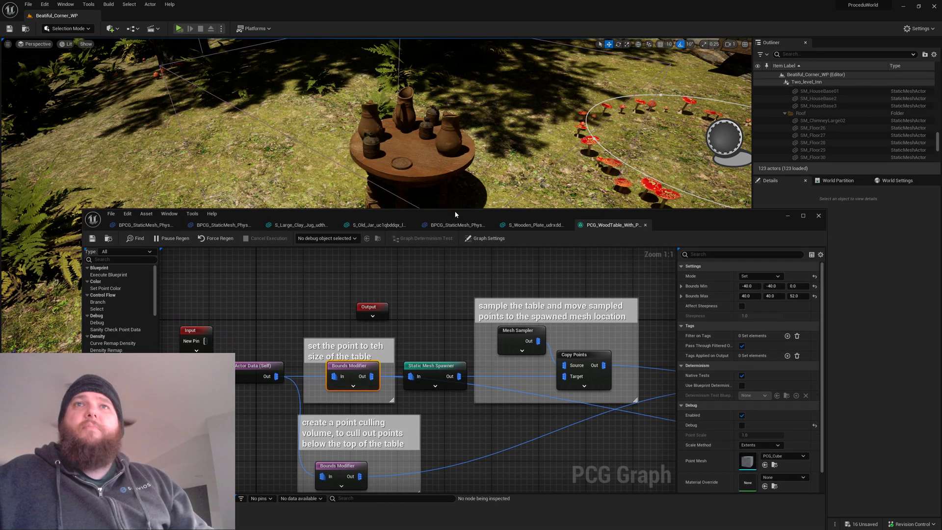
mouse_move(455, 214)
mouse_down()
mouse_move(451, 201)
mouse_move(454, 218)
mouse_up()
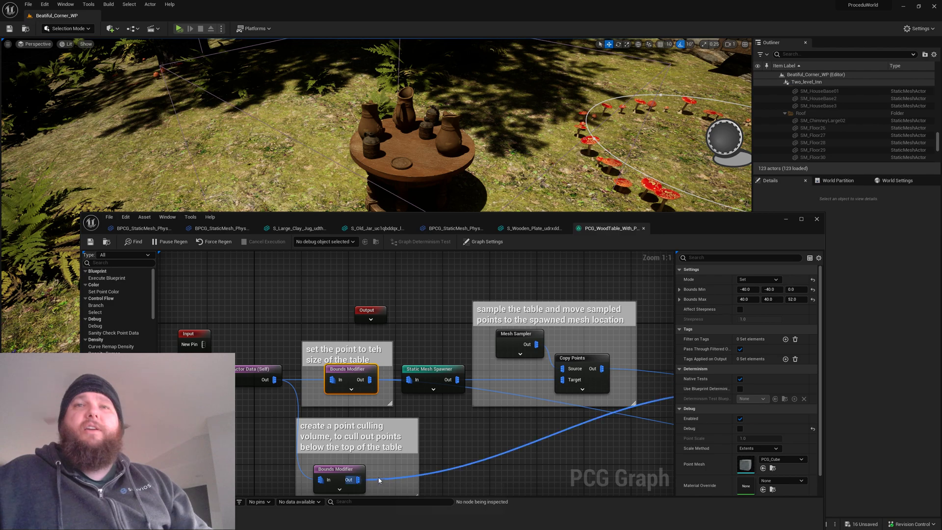
click(343, 469)
key(d)
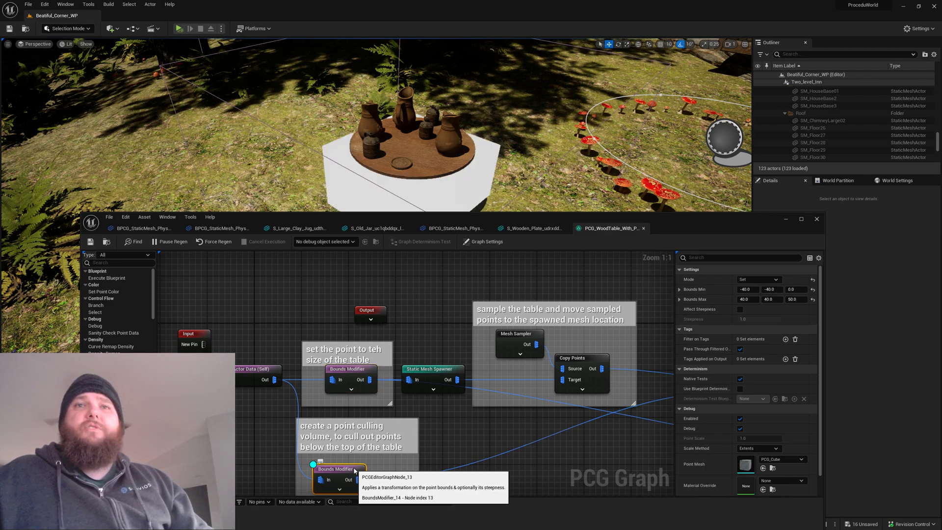
mouse_move(500, 180)
right_down()
mouse_move(501, 206)
mouse_move(506, 162)
mouse_move(500, 180)
right_up()
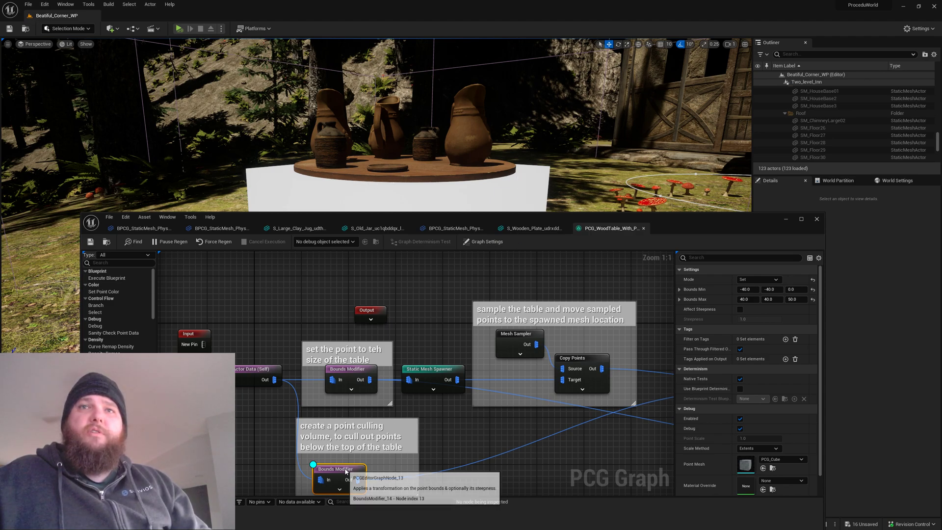
- Turn off the culling debug box and inspect the Static Mesh Spawner, Mesh Sampler and Copy Points nodes
key(d)
click(423, 371)
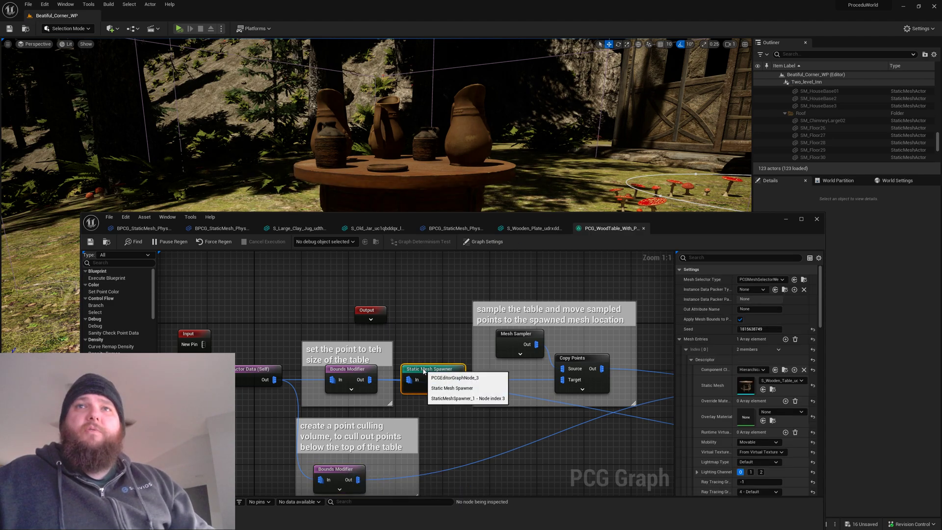
right_drag(515, 431, 400, 442)
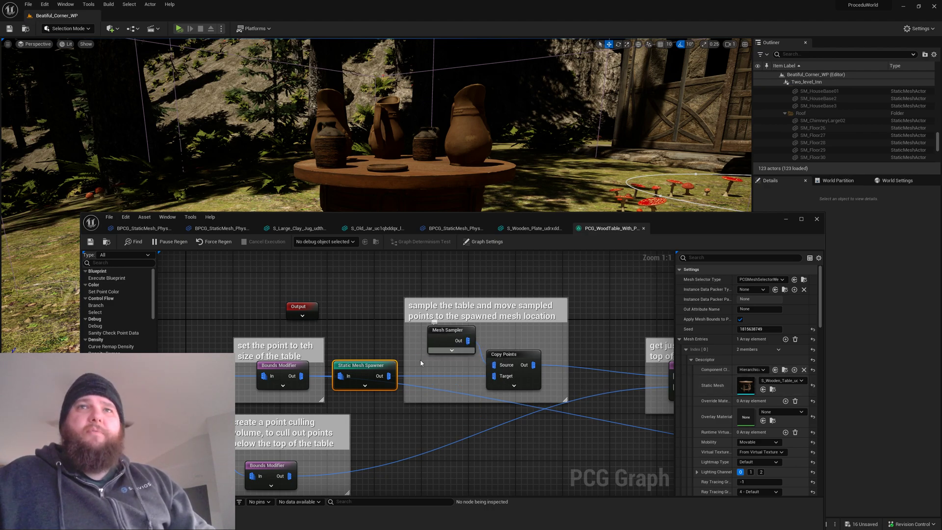
click(455, 331)
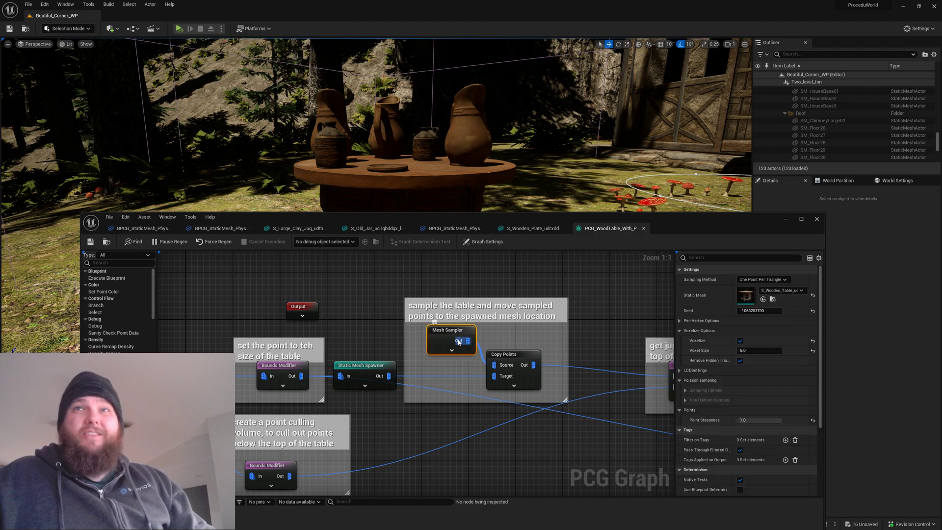
right_drag(431, 441, 420, 406)
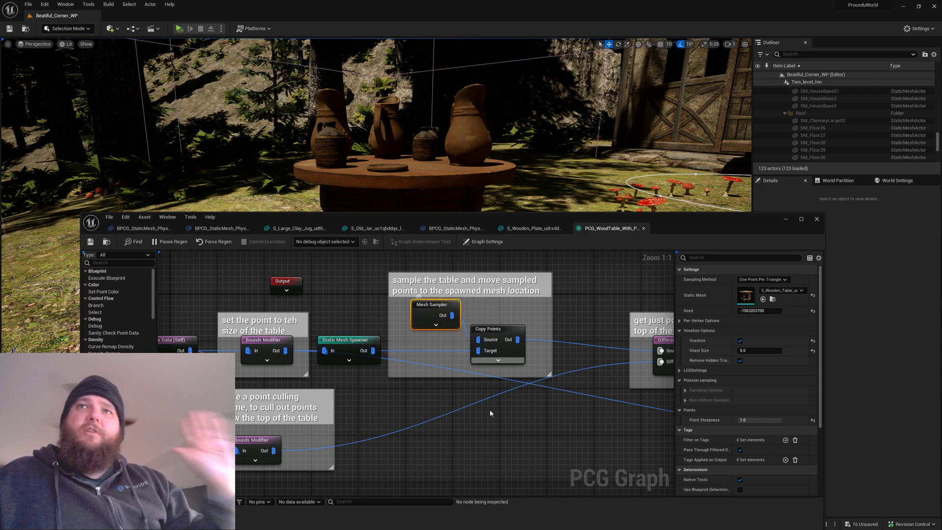
right_drag(470, 431, 435, 417)
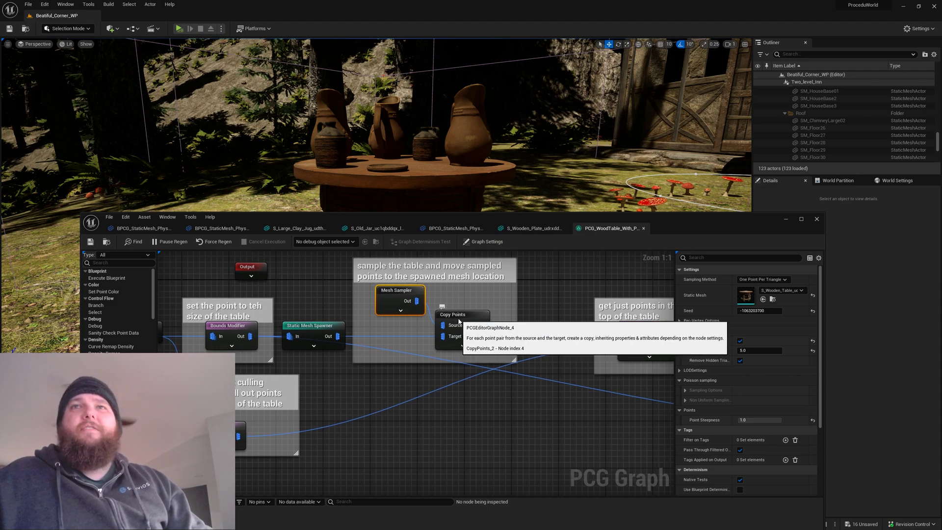
click(459, 322)
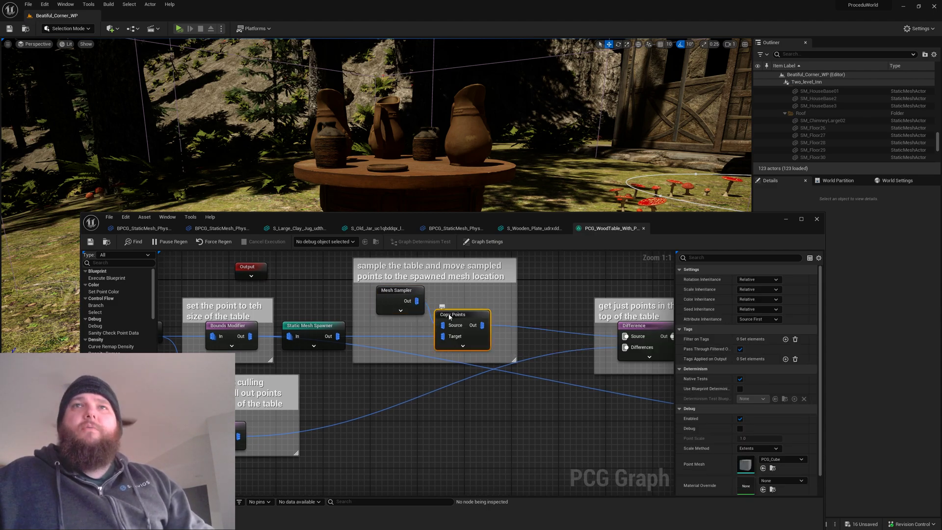
key(d)
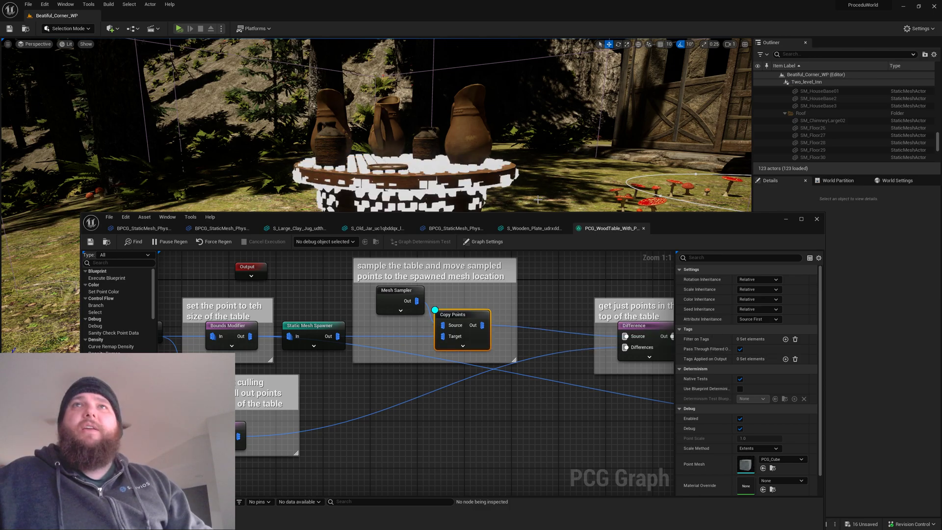
right_drag(565, 165, 549, 183)
click(394, 294)
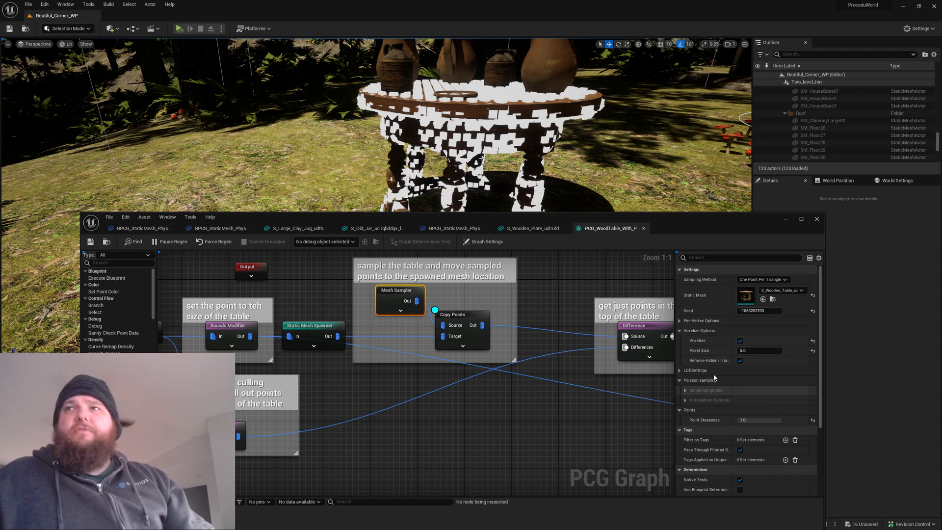
key(Return)
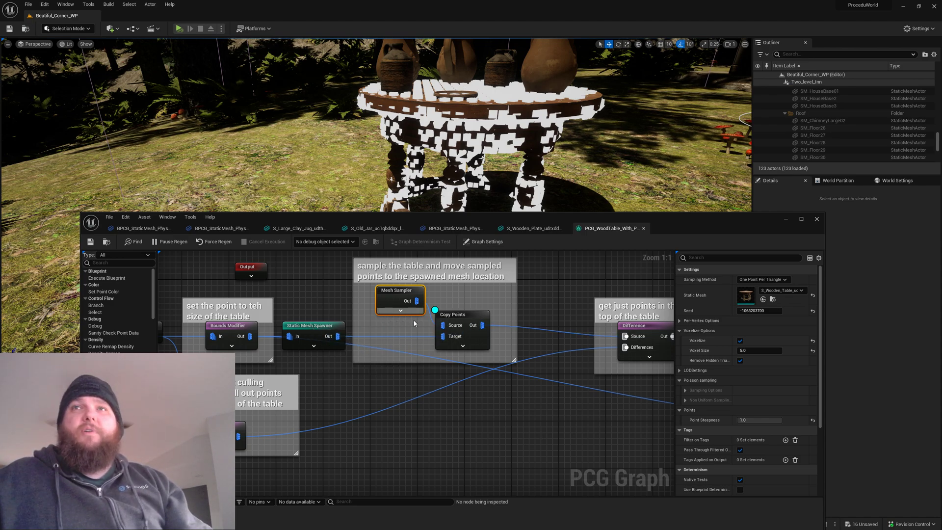
right_drag(480, 382, 432, 404)
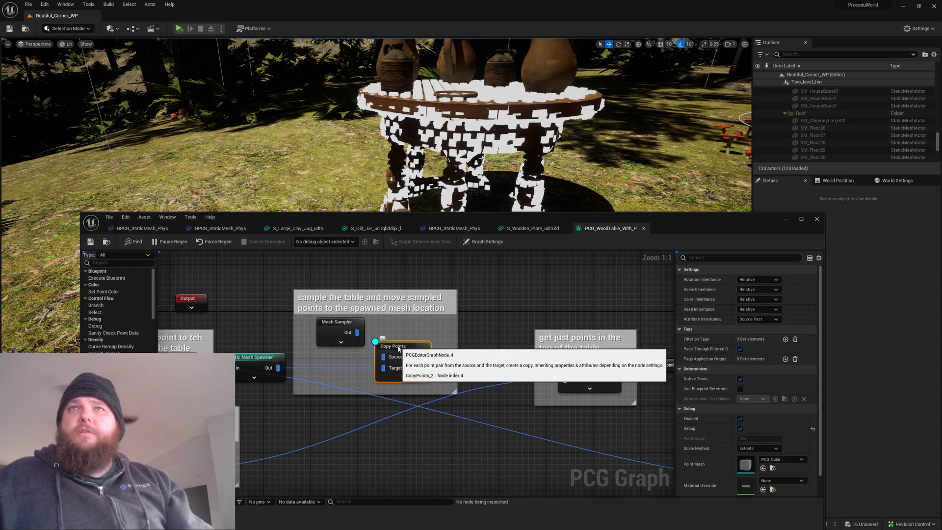
click(415, 354)
right_drag(508, 428, 502, 375)
- Preview the Difference node's output as debug cubes on the table, then hide it
click(579, 308)
key(d)
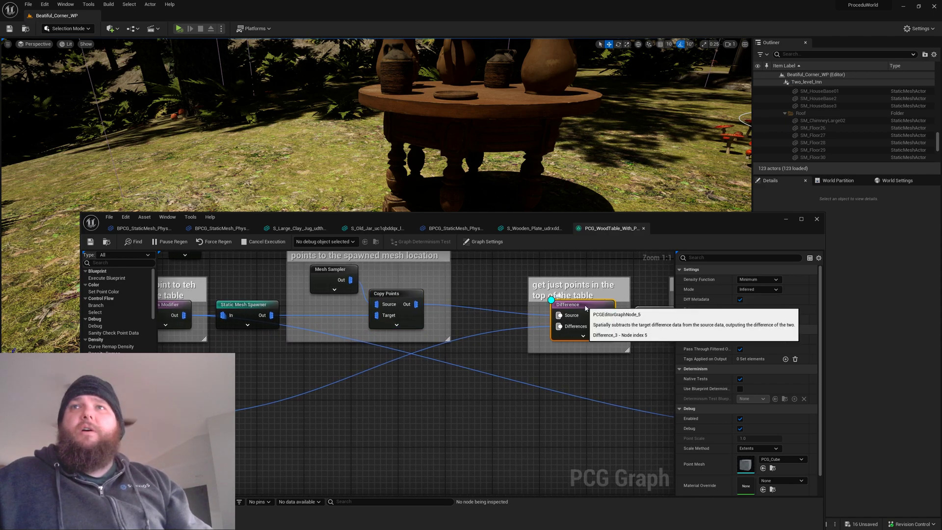
right_drag(613, 365, 498, 388)
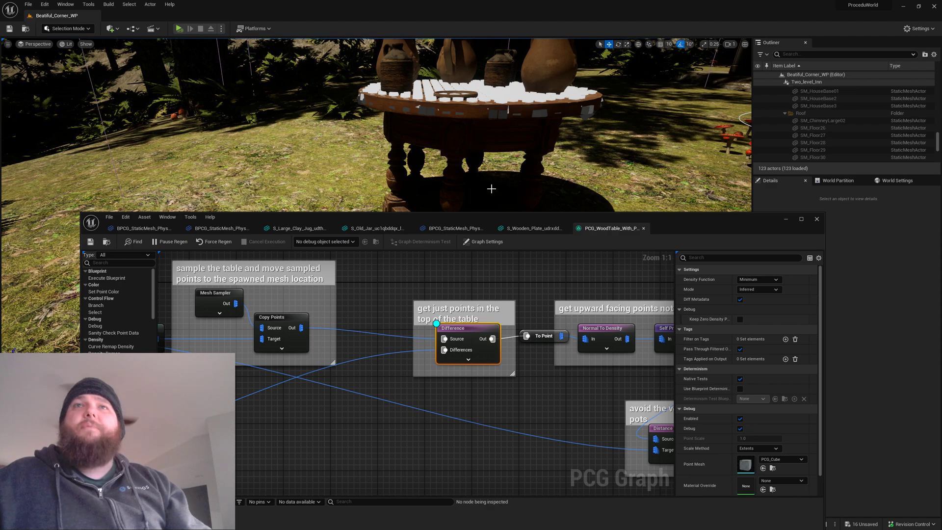
right_drag(514, 398, 338, 436)
key(d)
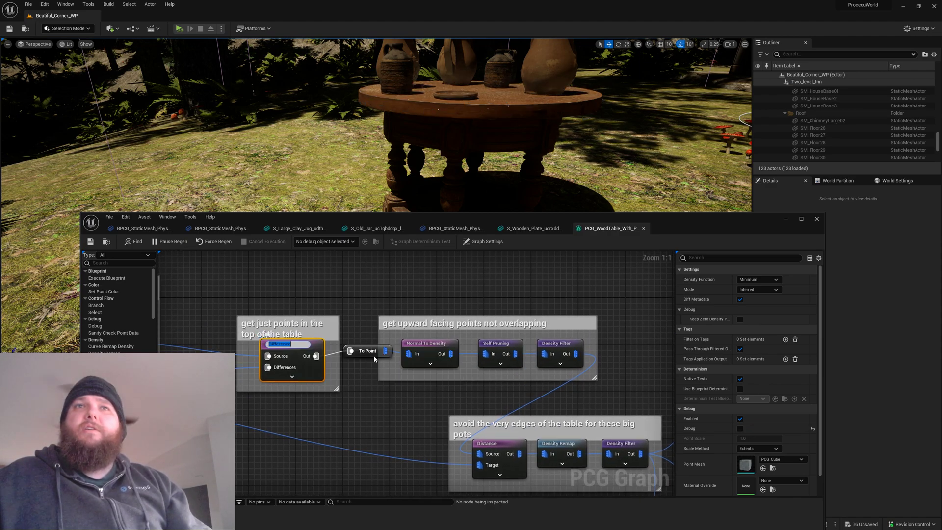
- Preview the Normal To Density output as debug cubes, undoing an accidental node rename
click(434, 344)
key(d)
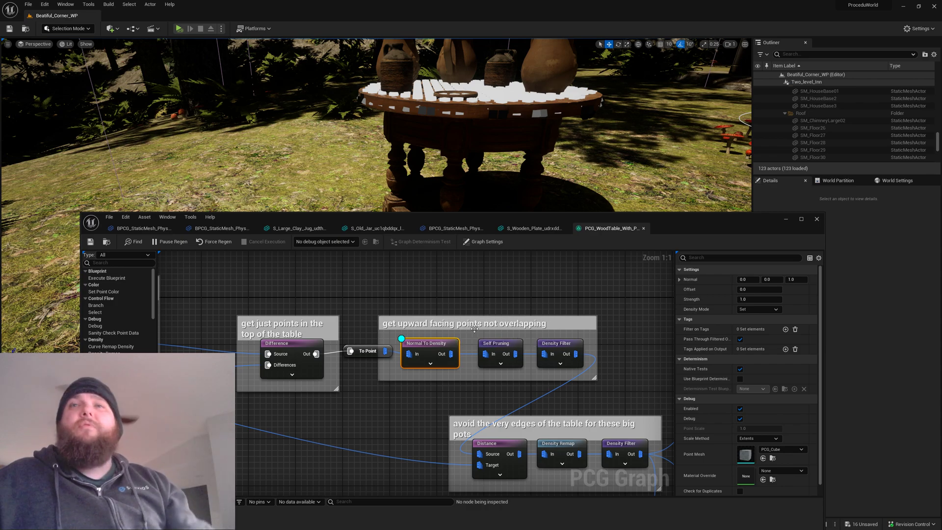
click(431, 343)
text(d)
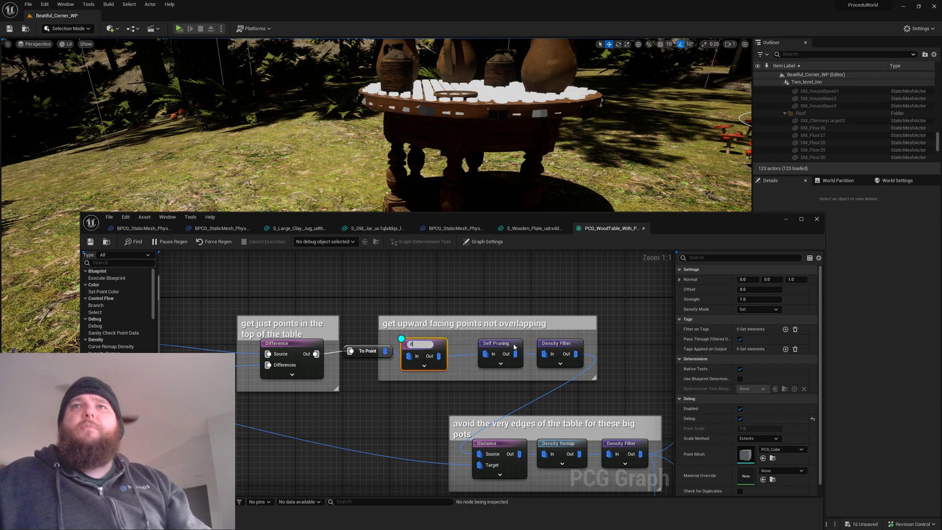
click(458, 315)
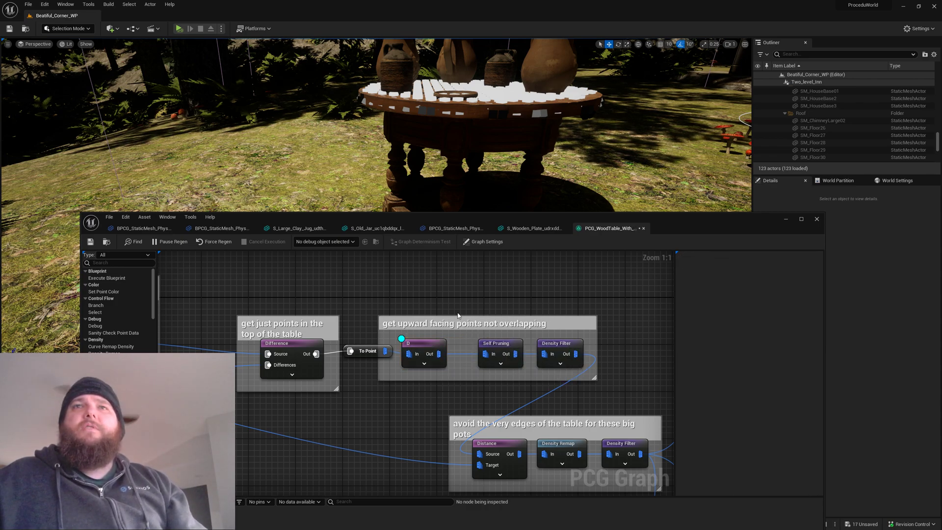
key(ctrl+z)
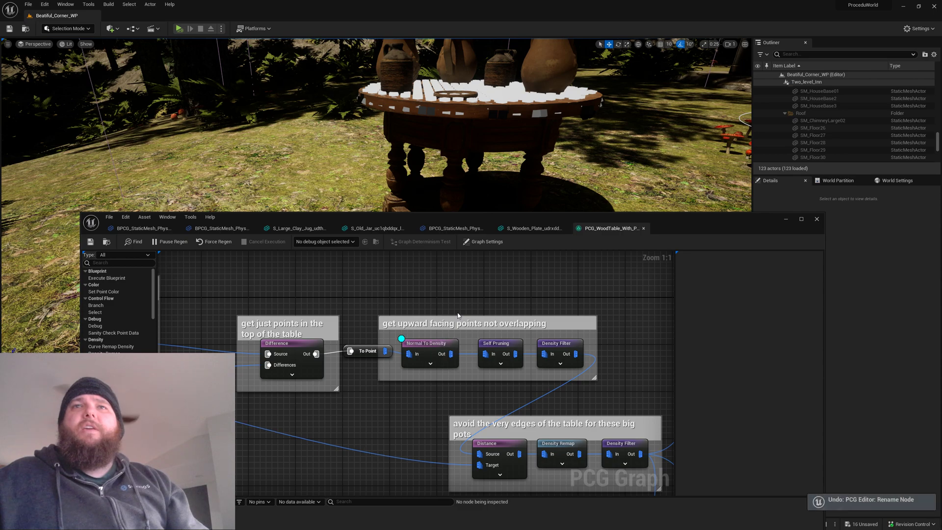
- Preview the Self Pruning output as debug cubes, cancelling an accidental rename of its title
click(501, 347)
right_drag(547, 301, 431, 275)
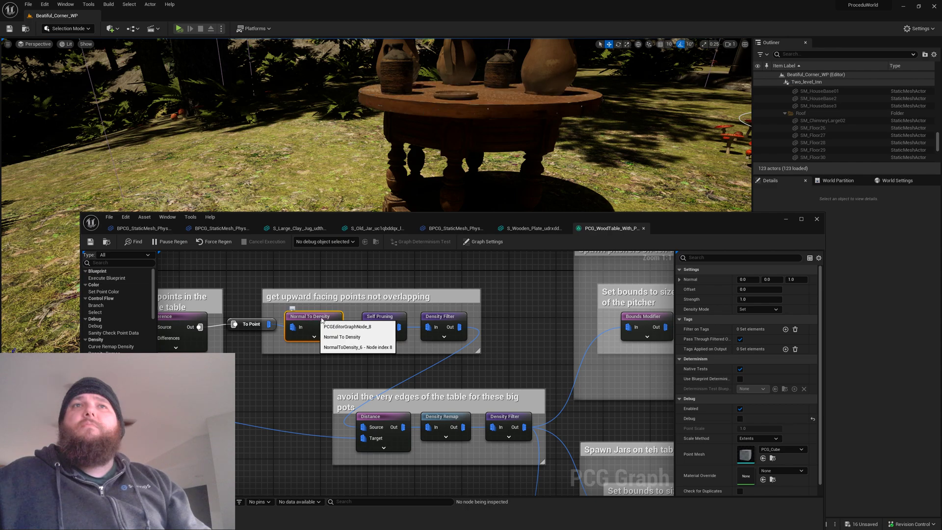
key(d)
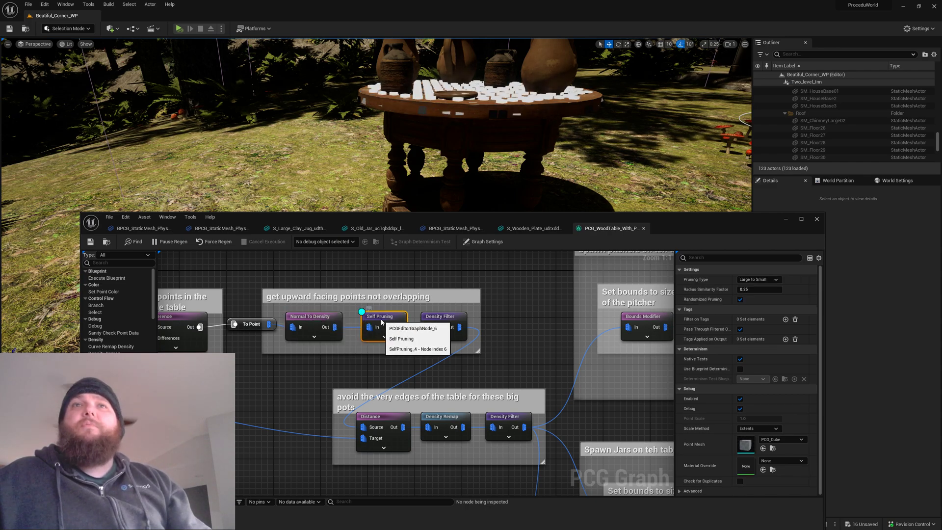
double_click(381, 317)
text(d)
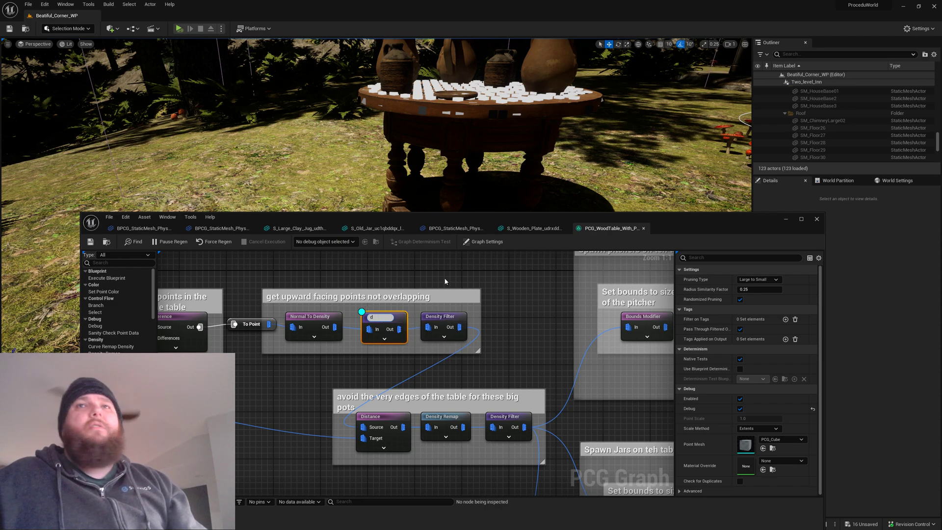
key(Escape)
click(442, 277)
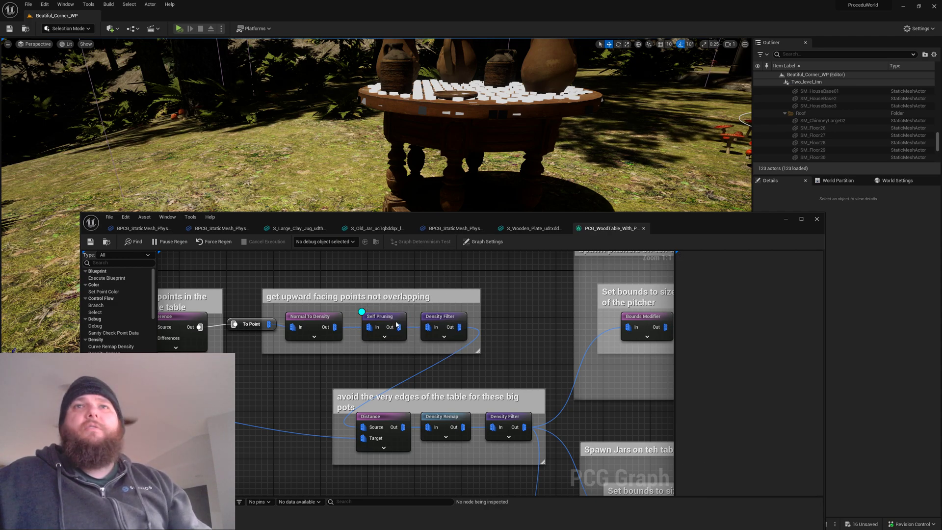
click(397, 324)
- Show the upward-facing Density Filter's points (density 0.9–1.0) as debug cubes on the tabletop
click(452, 320)
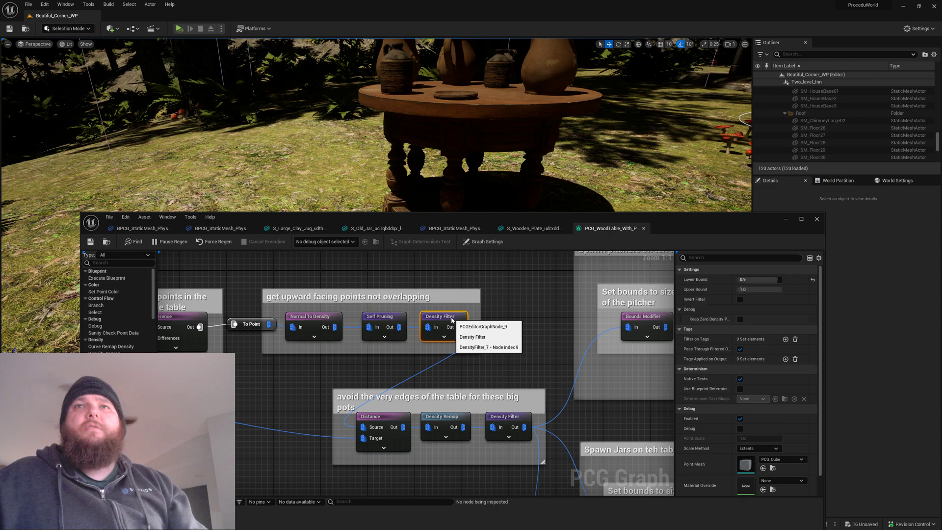
key(d)
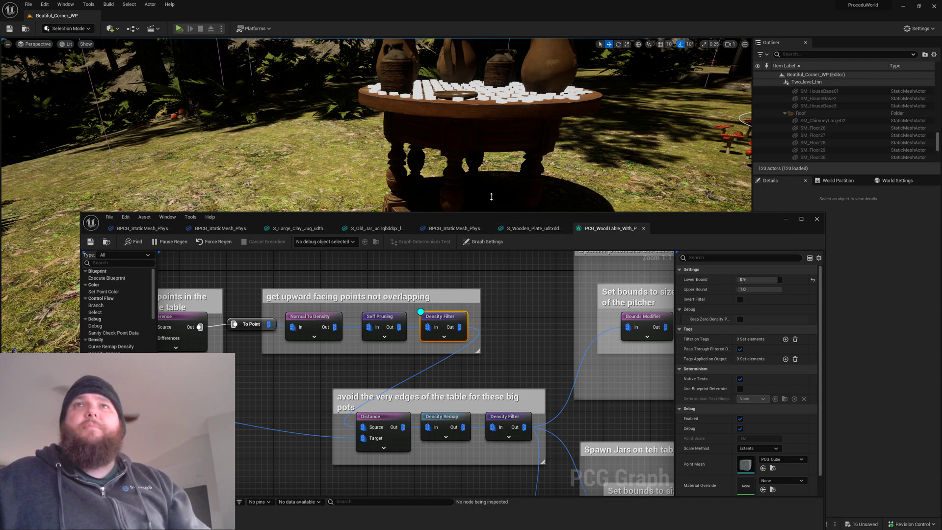
right_drag(491, 123, 499, 172)
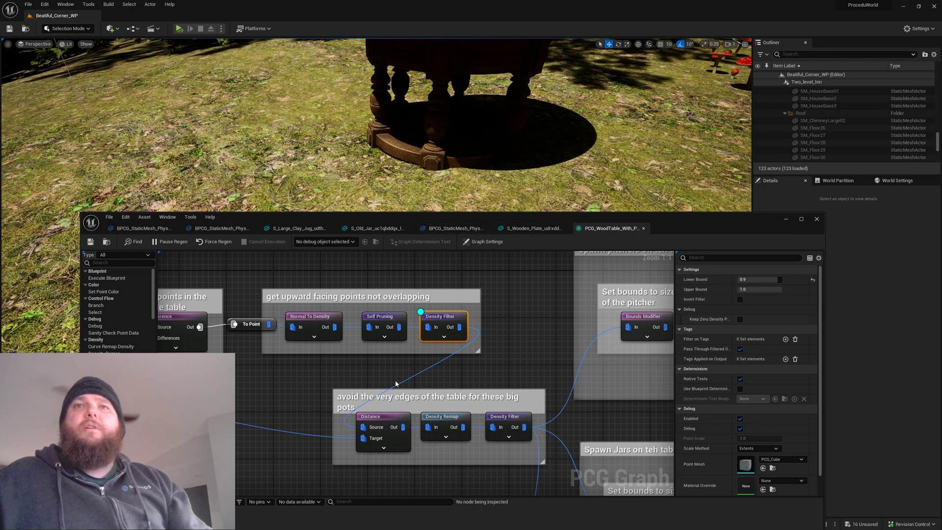
mouse_move(505, 149)
right_down()
mouse_move(499, 74)
mouse_move(504, 159)
right_up()
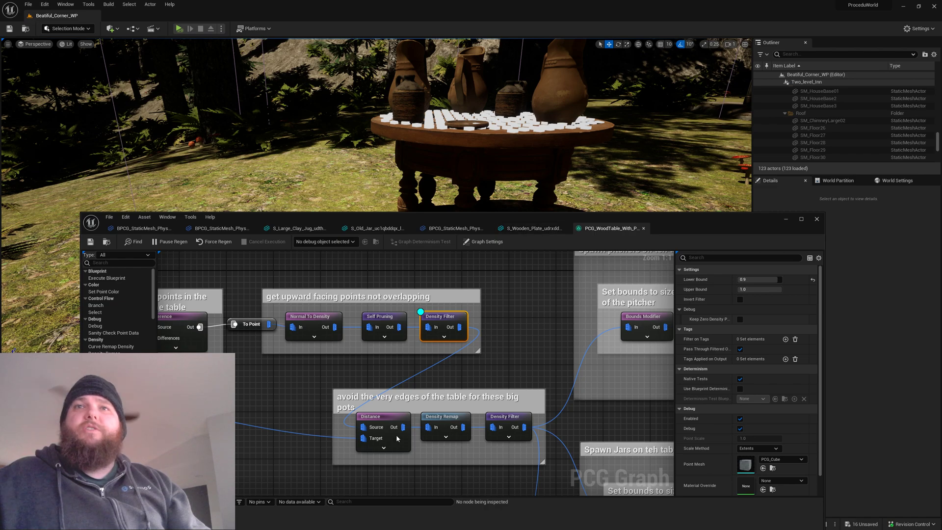
right_drag(398, 438, 402, 376)
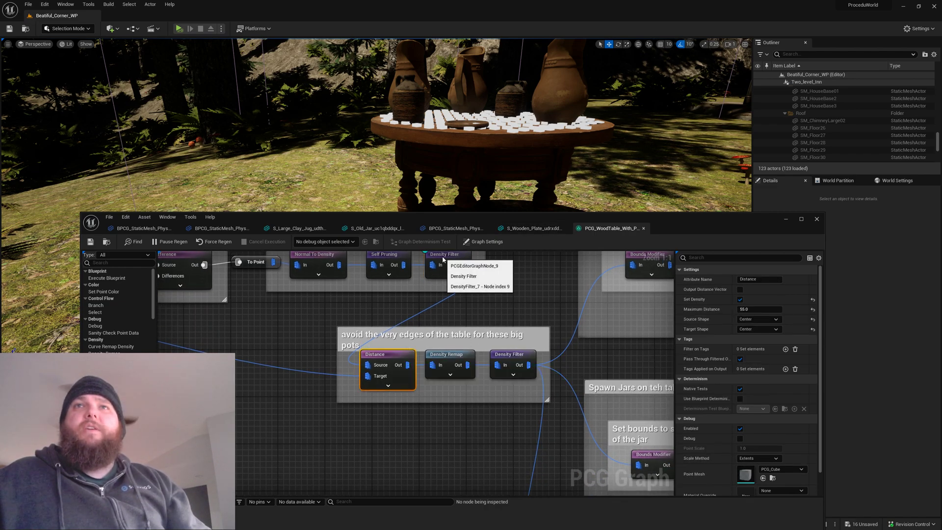
- Preview the Distance node's points on the tabletop from above, then hide them
key(d)
click(392, 363)
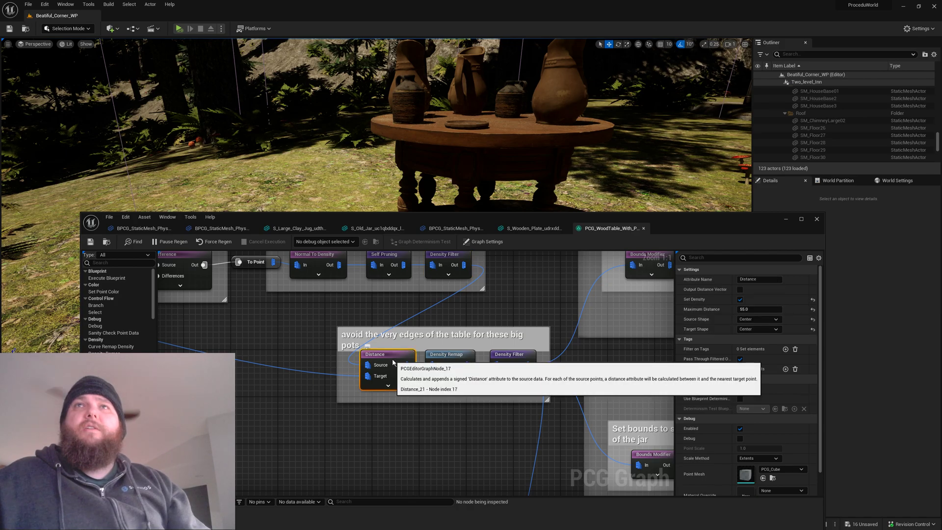
key(d)
key(e)
mouse_move(535, 167)
right_down()
mouse_move(525, 142)
mouse_move(530, 208)
mouse_move(527, 148)
mouse_move(530, 161)
right_up()
key(w)
key(s)
mouse_move(412, 145)
right_down()
mouse_move(393, 143)
mouse_move(412, 146)
right_up()
key(w)
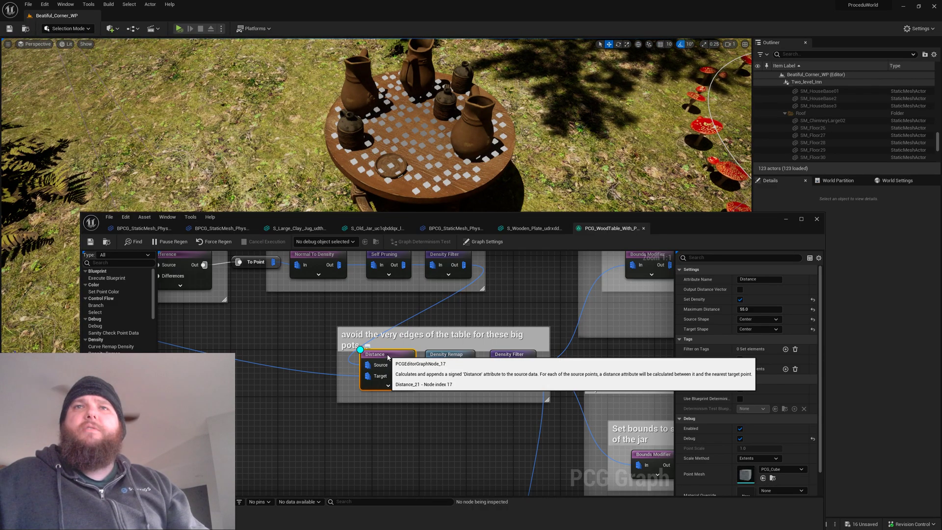
key(d)
- Preview the Density Remap and edge Density Filter (0.0–0.5) outputs in turn, then turn debug off
click(460, 358)
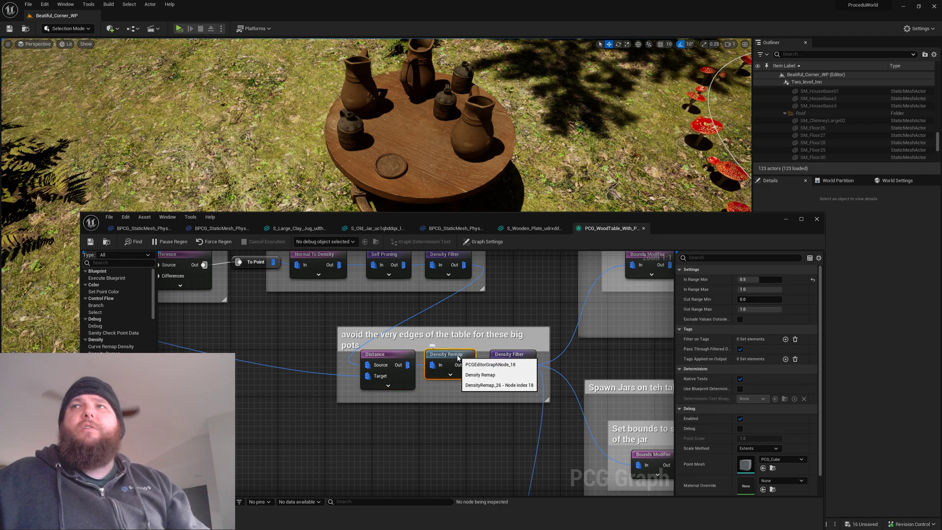
key(d)
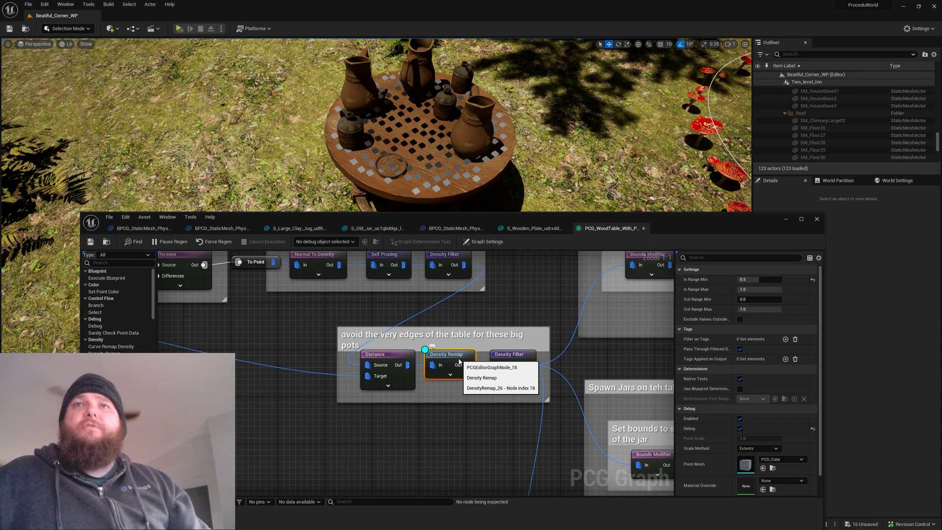
key(d)
click(510, 361)
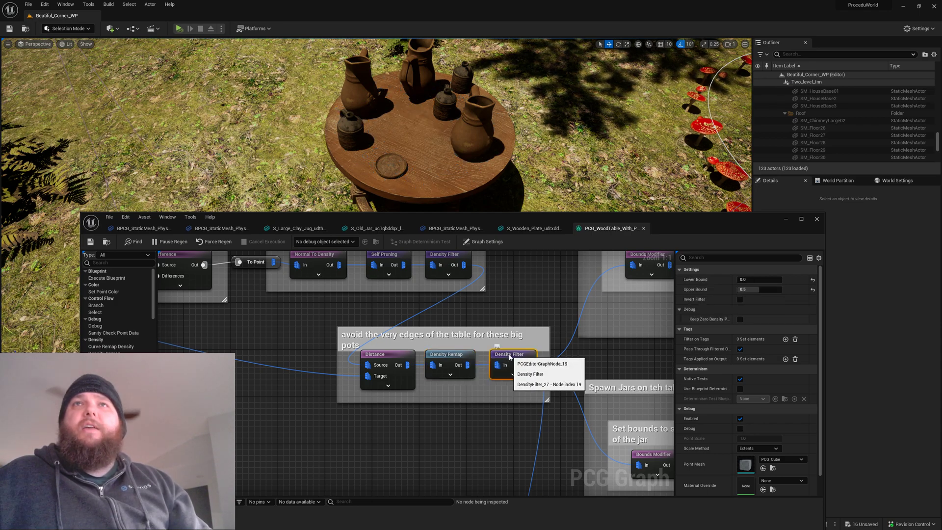
key(d)
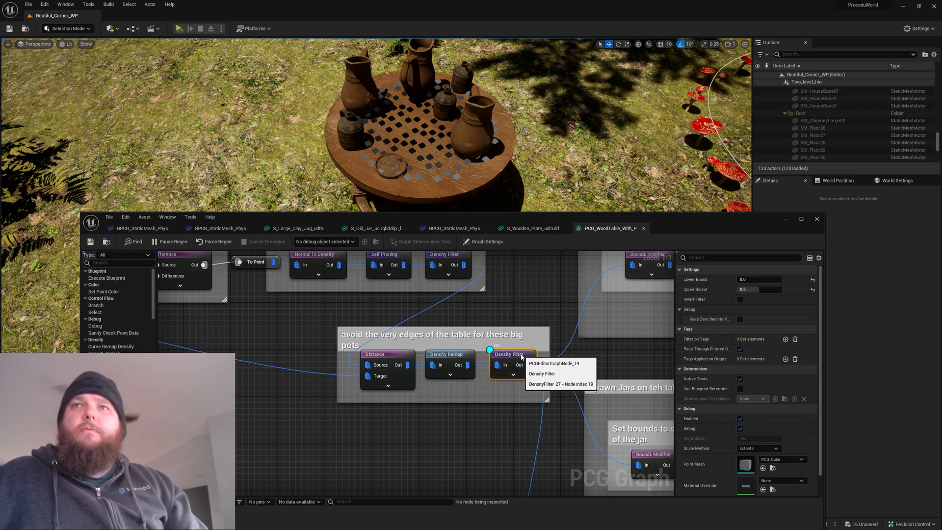
key(d)
mouse_move(597, 346)
right_down()
mouse_move(403, 375)
mouse_move(445, 294)
mouse_move(441, 316)
mouse_move(339, 404)
mouse_move(444, 270)
mouse_move(341, 303)
mouse_move(255, 295)
mouse_move(335, 327)
right_up()
scroll(446, 293, down, 3)
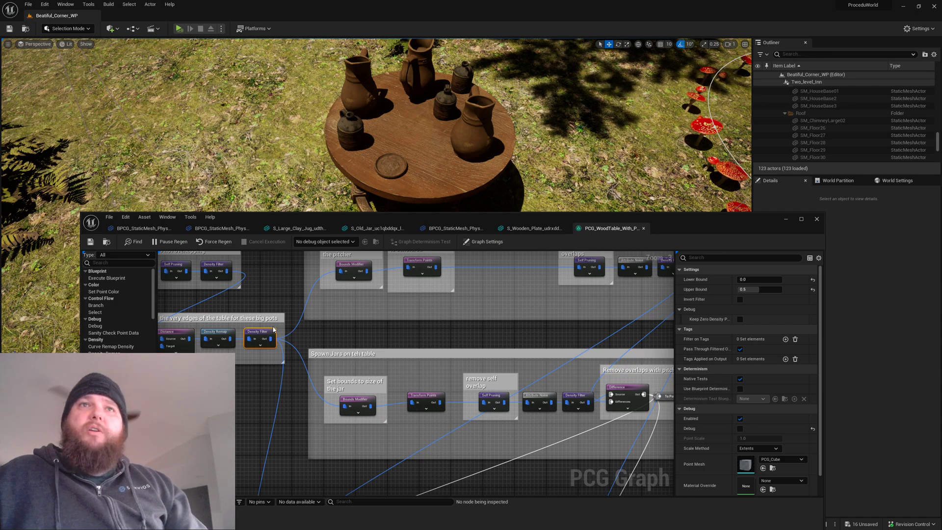
- Show the edge Density Filter's debug points again, undoing an accidental node rename
key(d)
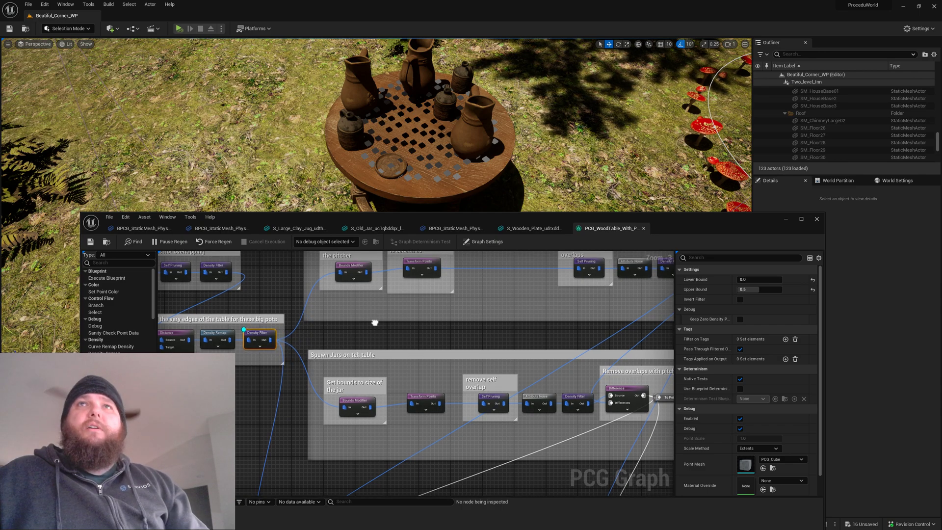
right_drag(374, 322, 385, 362)
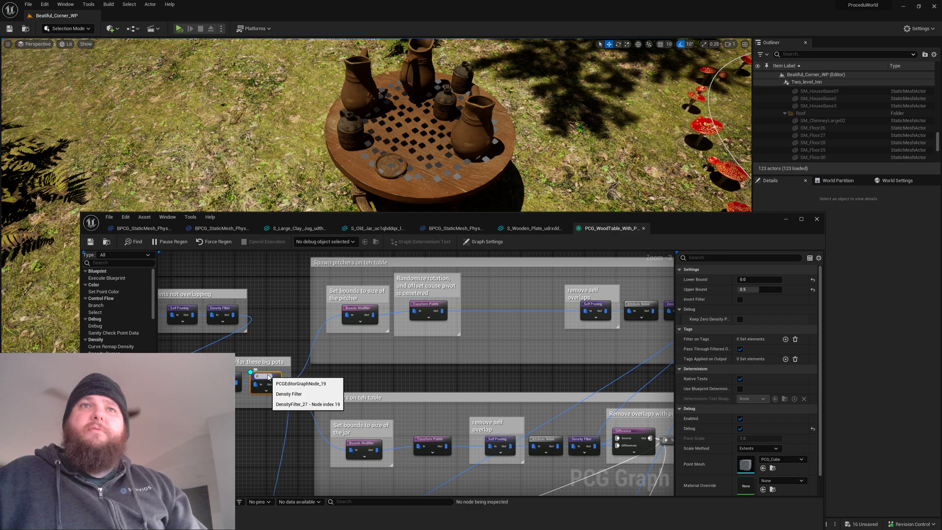
click(331, 373)
key(ctrl+z)
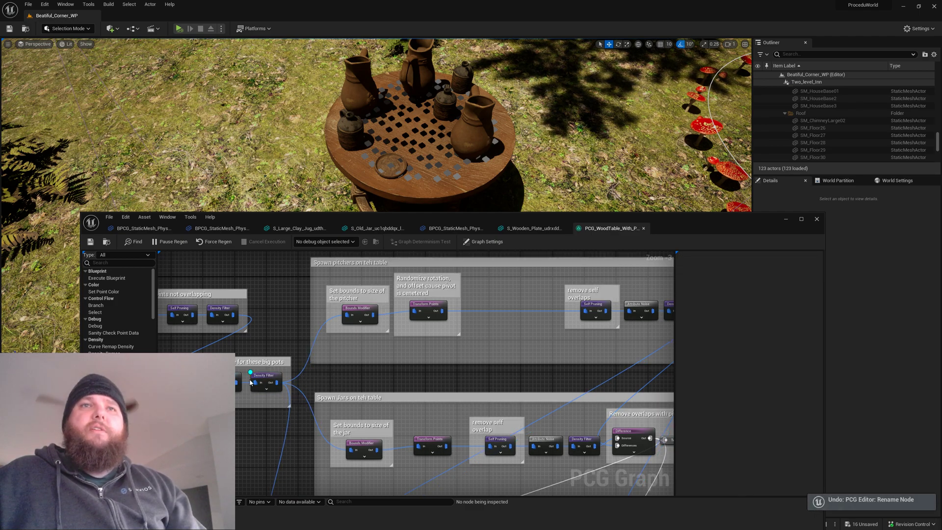
click(265, 383)
- Preview the pitcher Bounds Modifier as debug boxes and check Transform Points' rotation and offset
click(358, 309)
key(d)
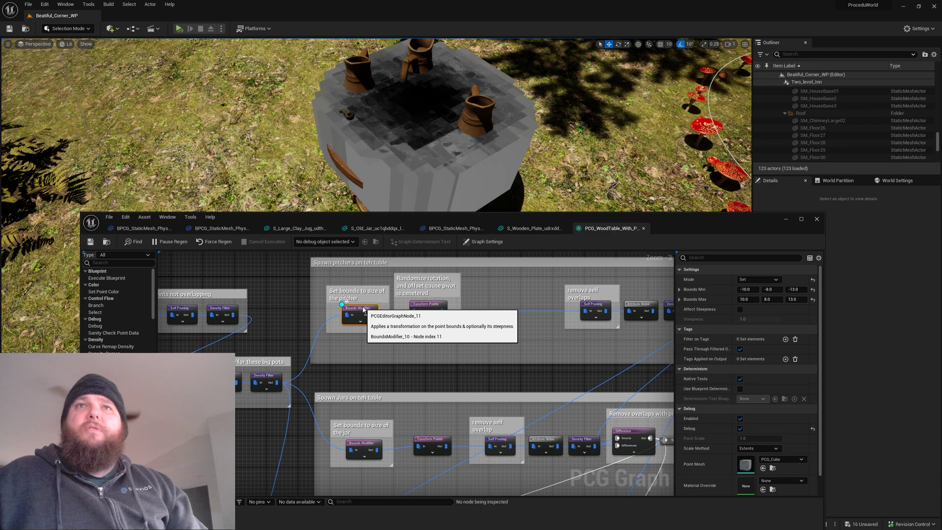
click(420, 383)
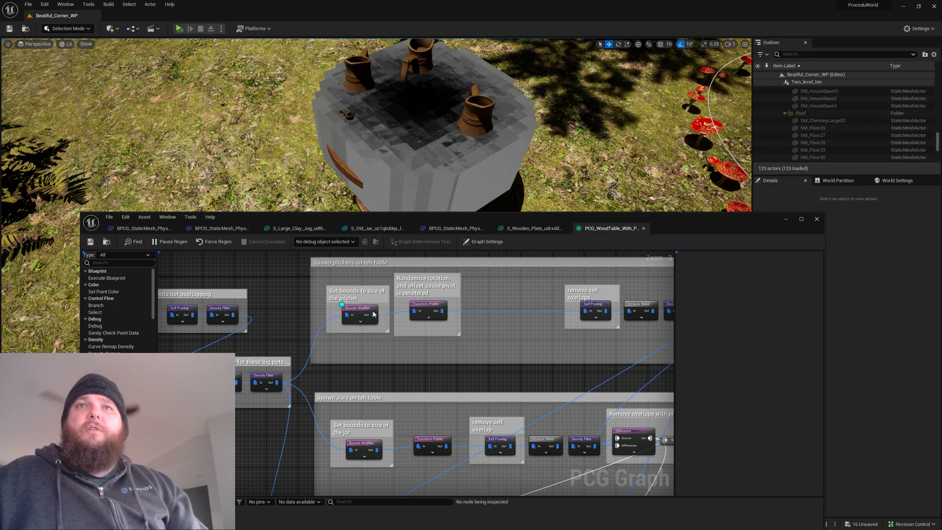
click(374, 314)
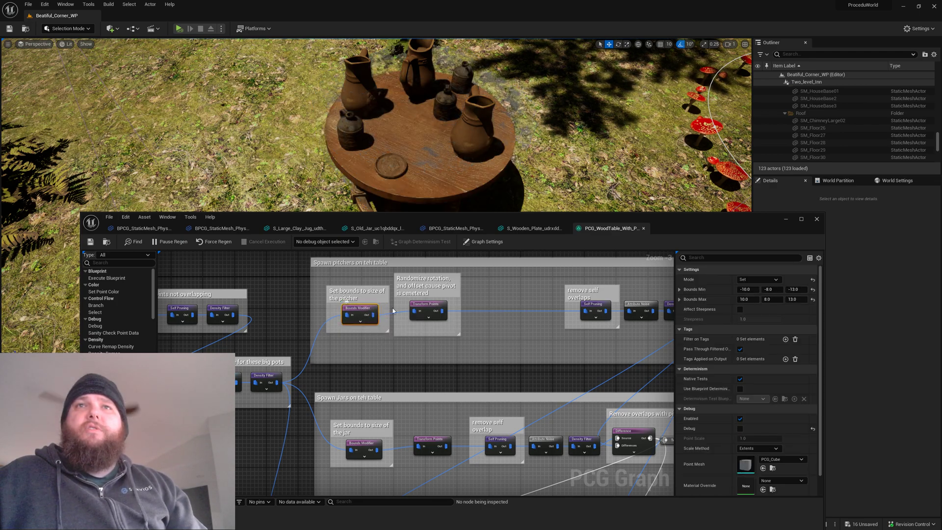
click(432, 307)
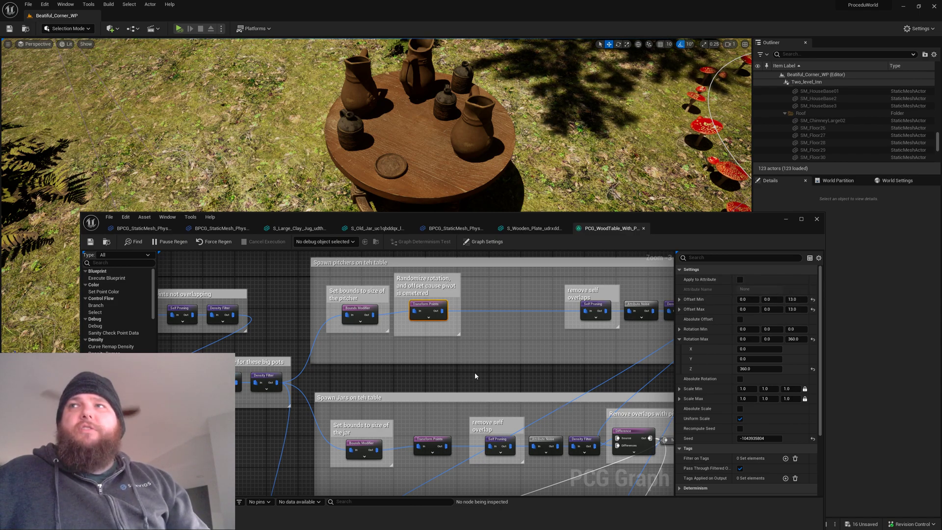
- Preview the pitchers' Self Pruning output (Large to Small, radius similarity 0.25) as debug boxes
right_drag(475, 376, 440, 368)
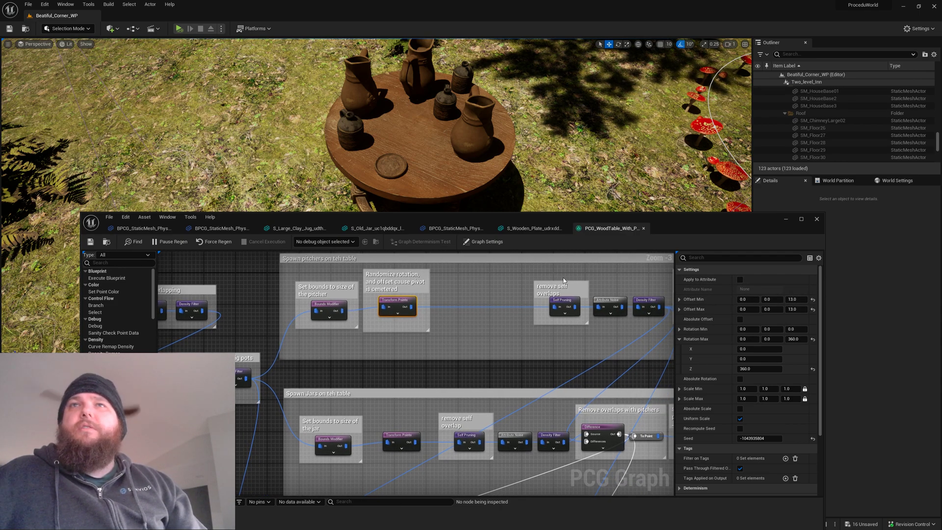
click(567, 307)
right_drag(568, 307, 509, 334)
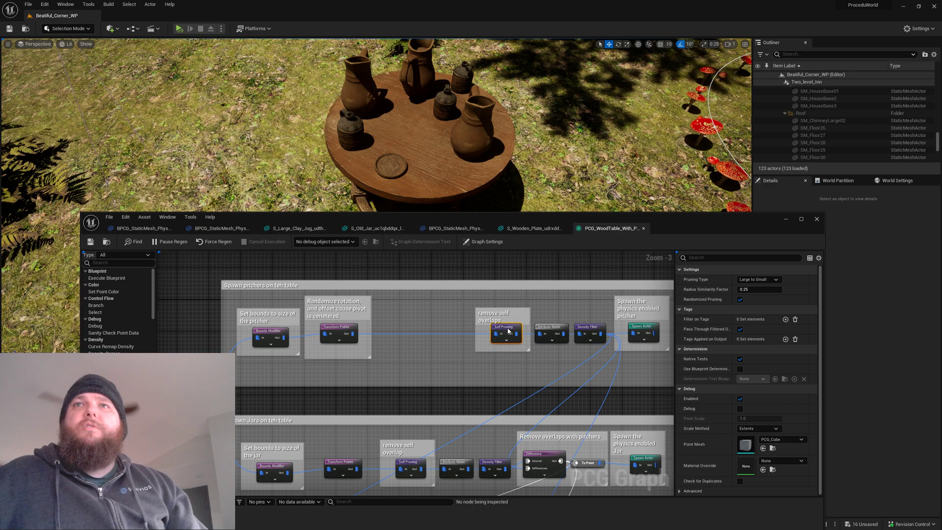
key(d)
right_drag(457, 390, 434, 413)
mouse_move(546, 175)
right_down()
mouse_move(546, 196)
mouse_move(546, 147)
mouse_move(543, 182)
right_up()
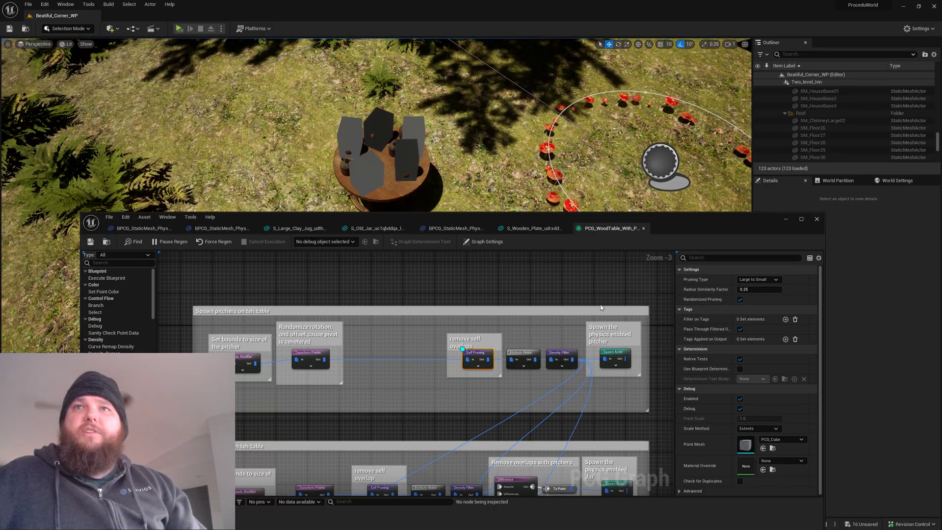
- Look over the pitcher Attribute Noise and Self Pruning nodes, undoing an accidental rename
click(522, 354)
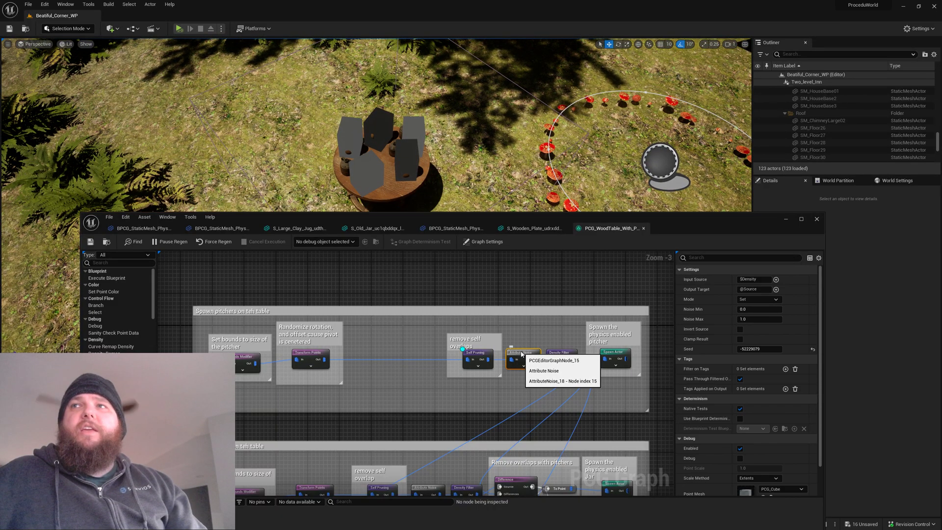
click(484, 357)
click(522, 354)
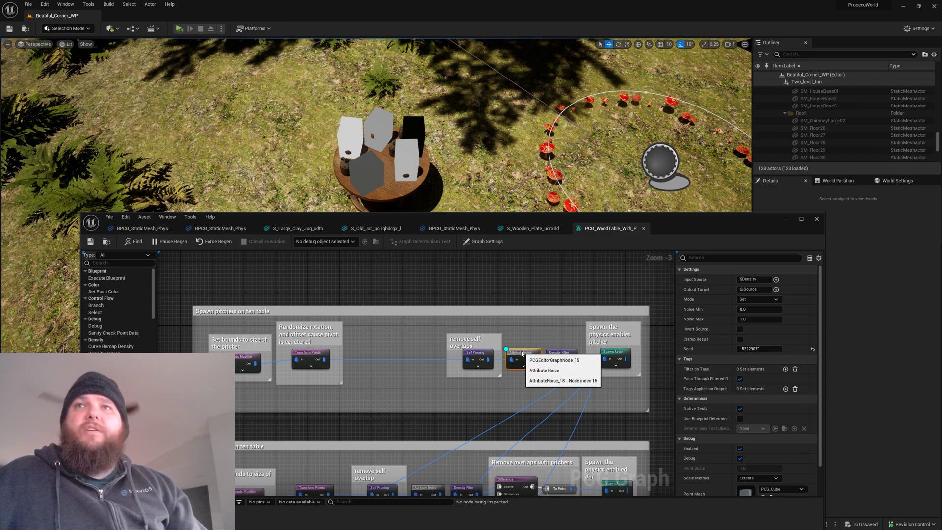
text(D)
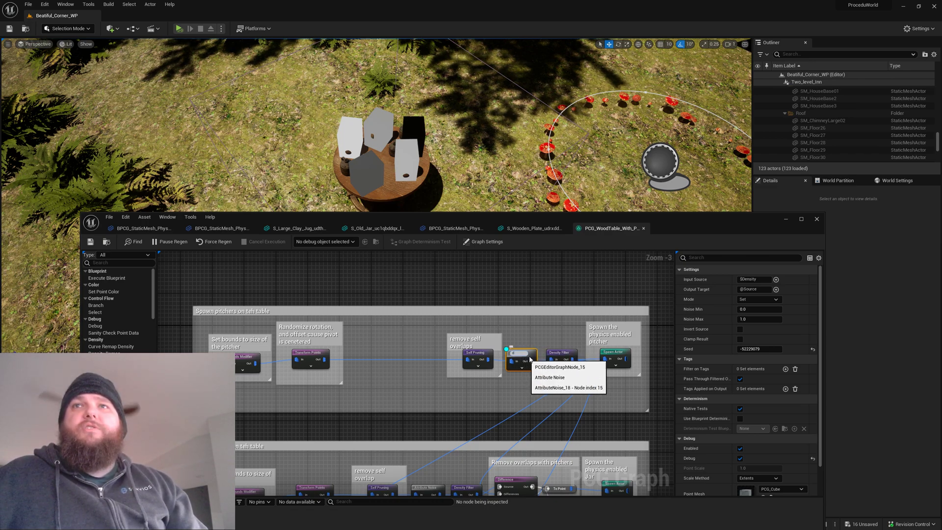
key(ctrl+z)
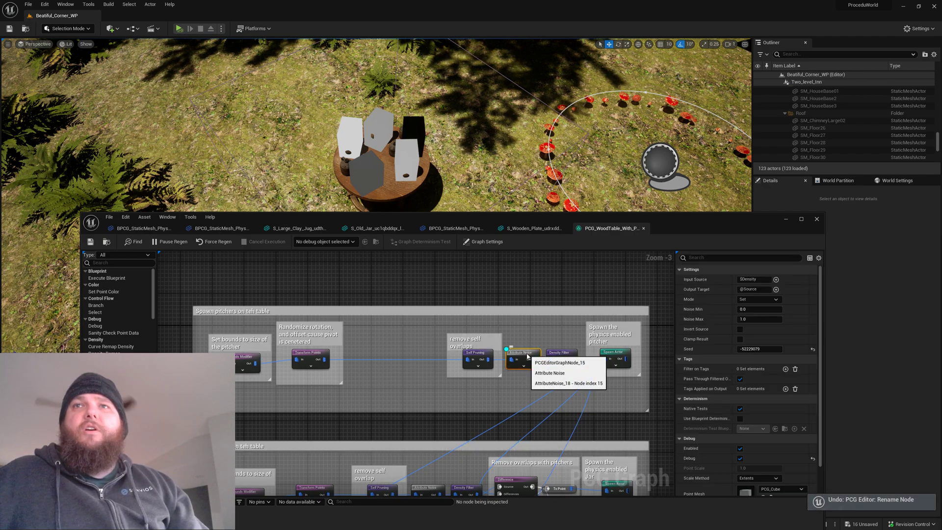
- Check the pitcher Density Filter, and the Spawn Actor using BPCG_StaticMesh_Phys_Obj_Child_Bottle
click(565, 355)
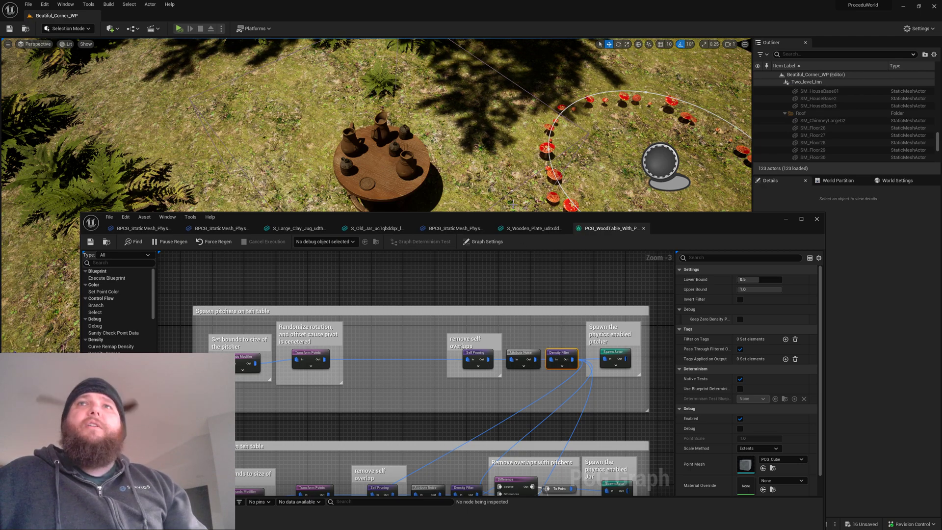
click(619, 360)
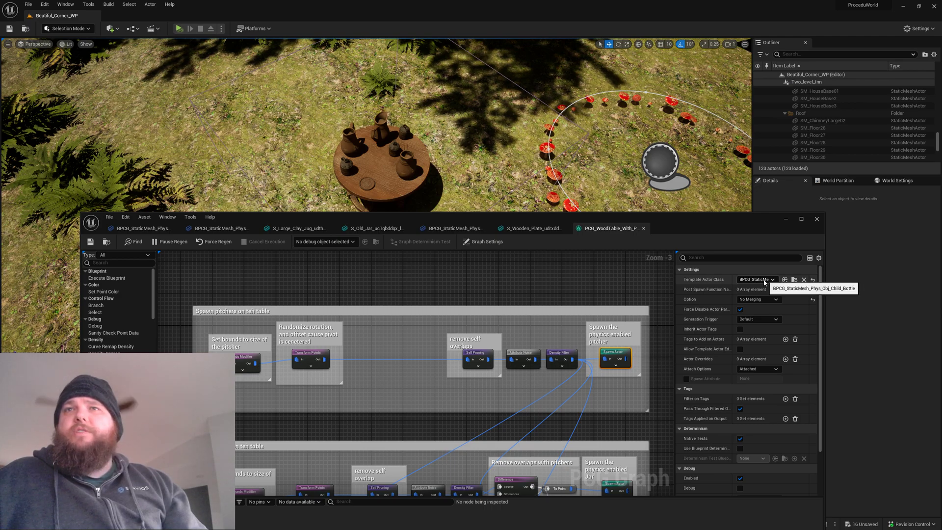
right_drag(471, 481, 516, 266)
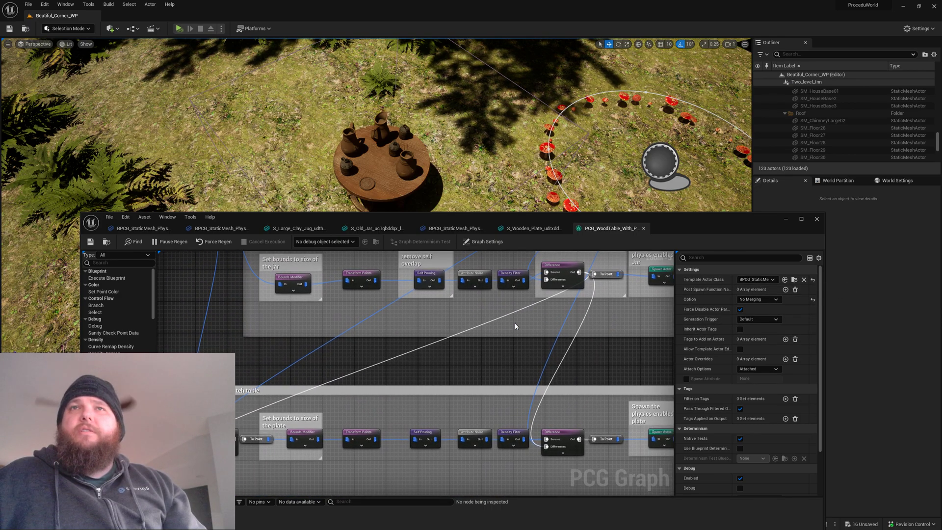
- Check the jars' bounds, rotation/scale and Self Pruning nodes, previewing Self Pruning as debug cubes
right_drag(440, 336, 428, 441)
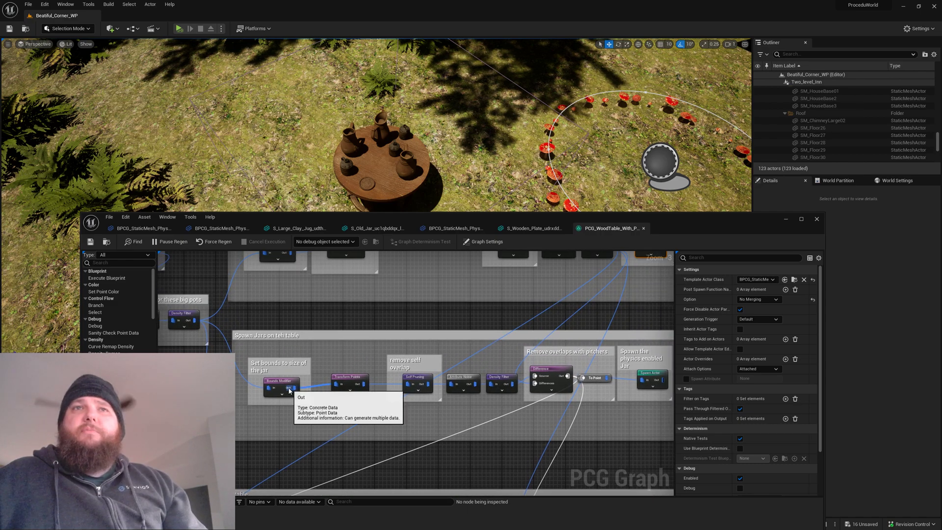
click(281, 381)
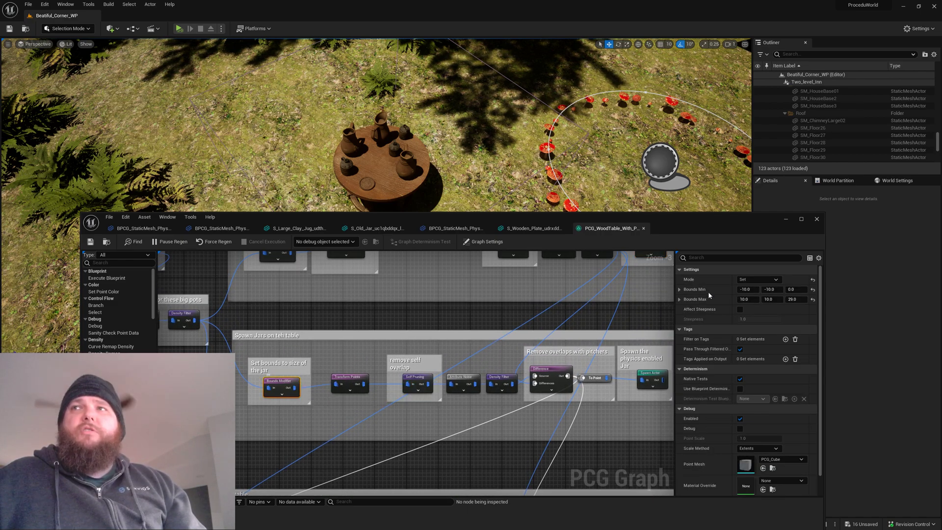
click(348, 378)
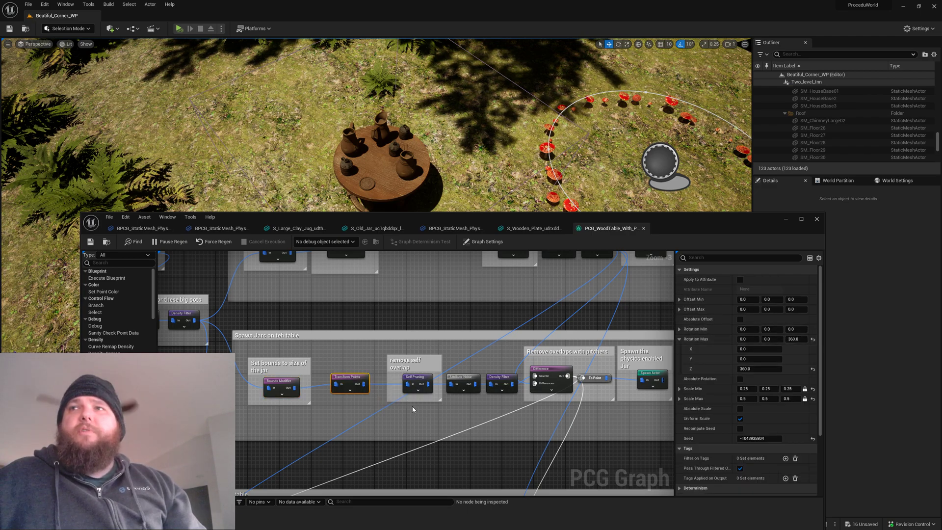
click(418, 380)
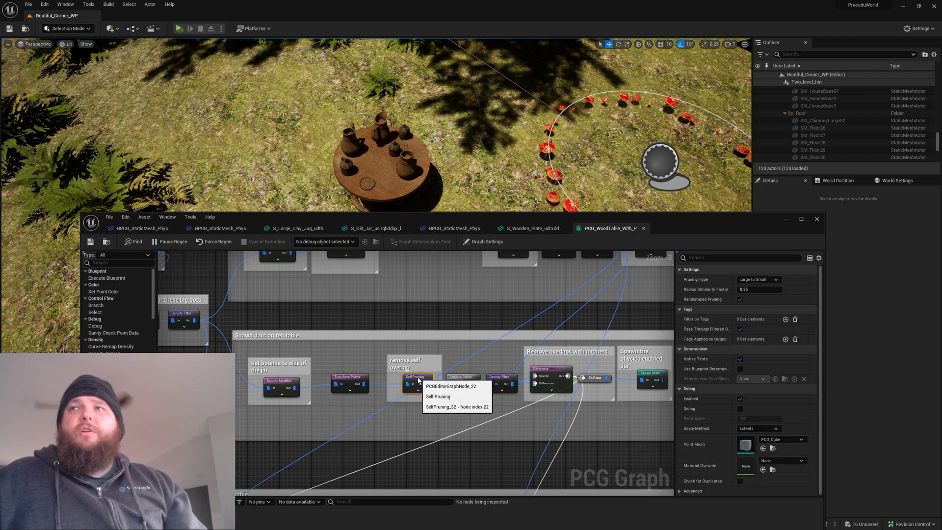
key(d)
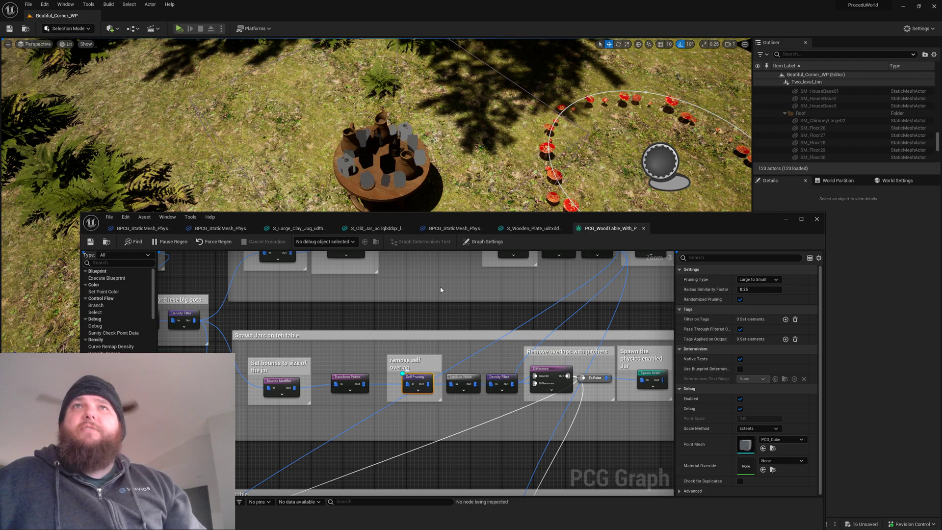
right_drag(465, 165, 439, 134)
key(w)
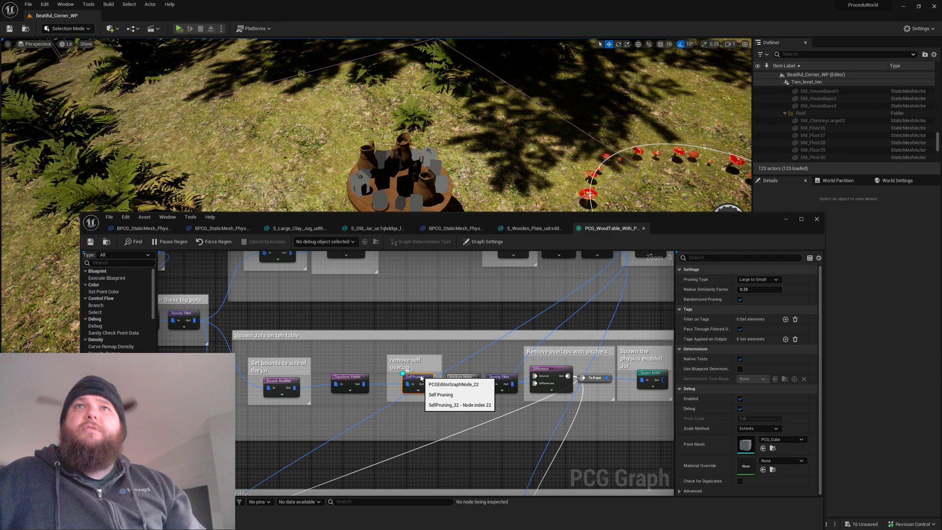
key(d)
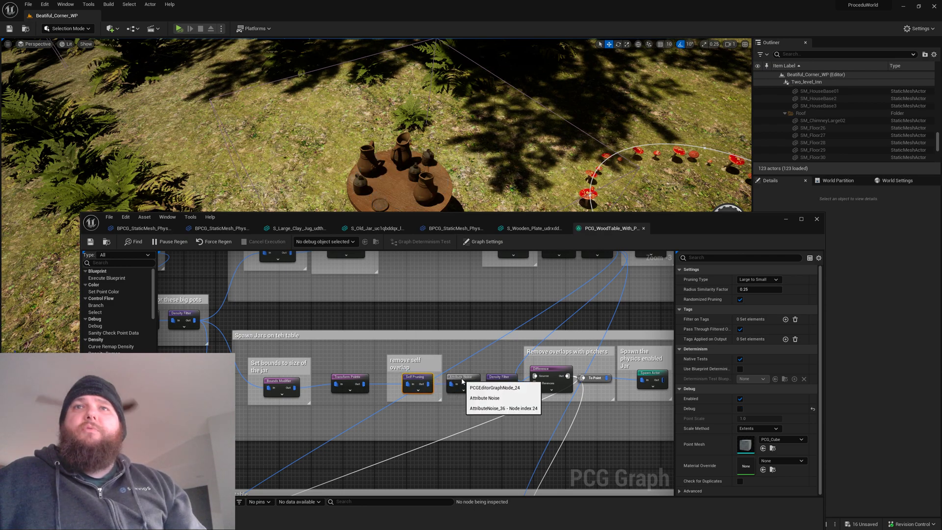
- Preview the jars' Attribute Noise result as debug cubes and edit its title
click(461, 381)
key(d)
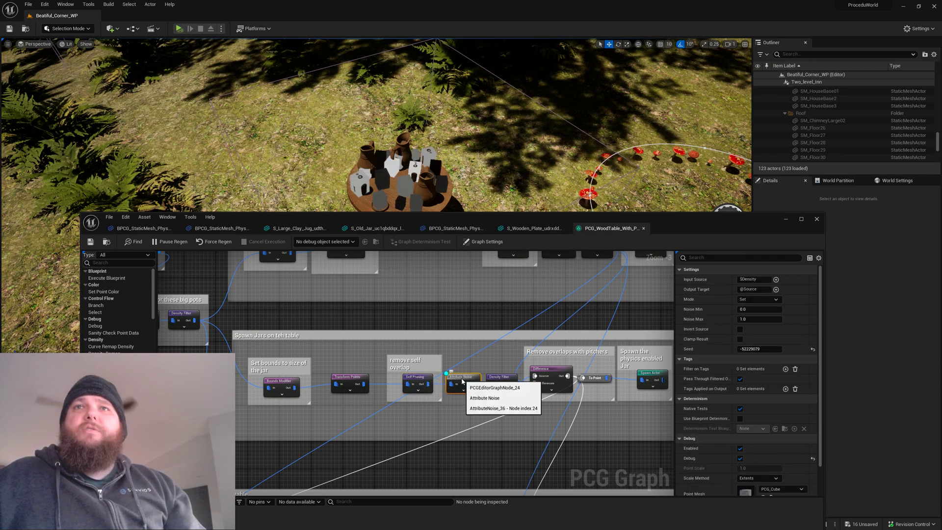
key(F2)
click(486, 360)
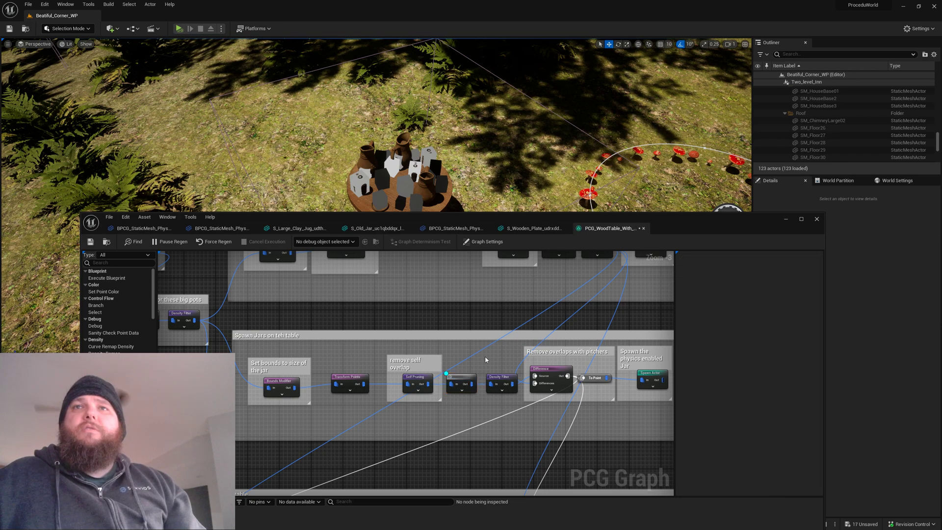
- Preview the jars' Density Filter output on the table, then switch its debug off
click(503, 379)
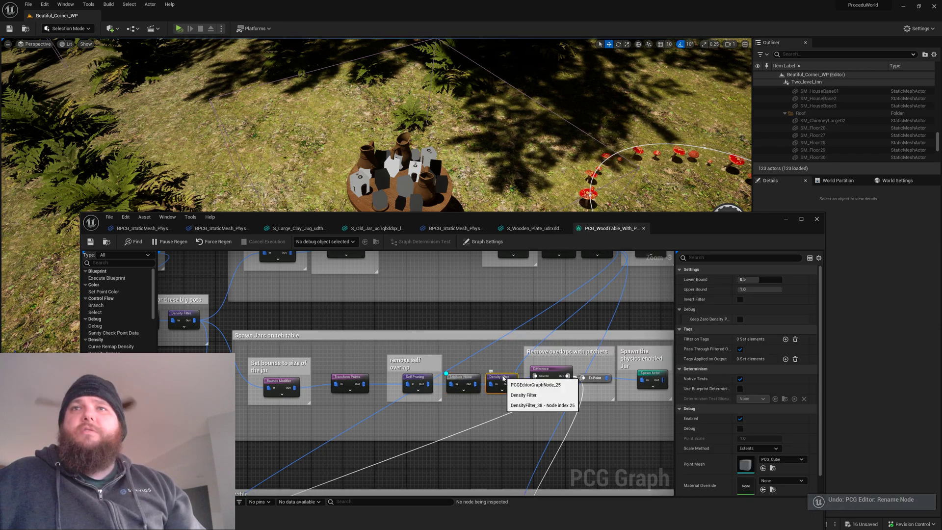
key(d)
right_click(503, 378)
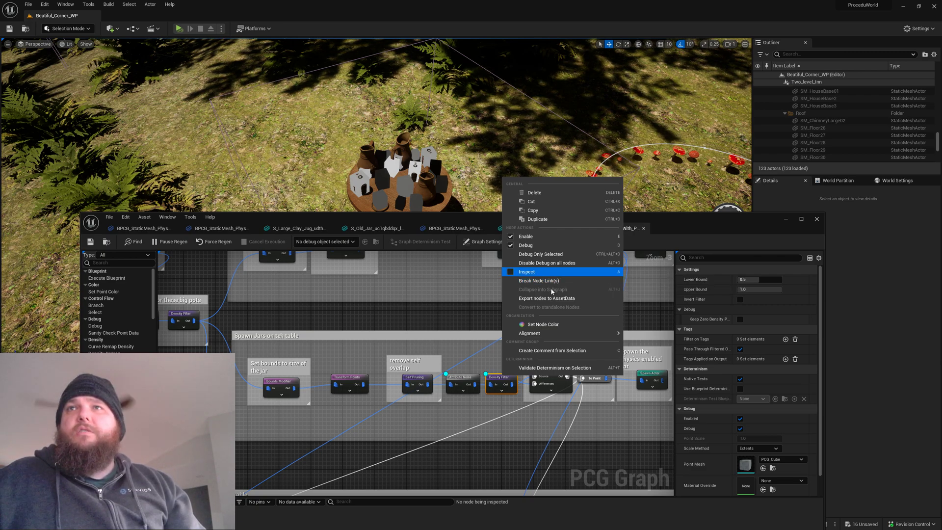
click(544, 437)
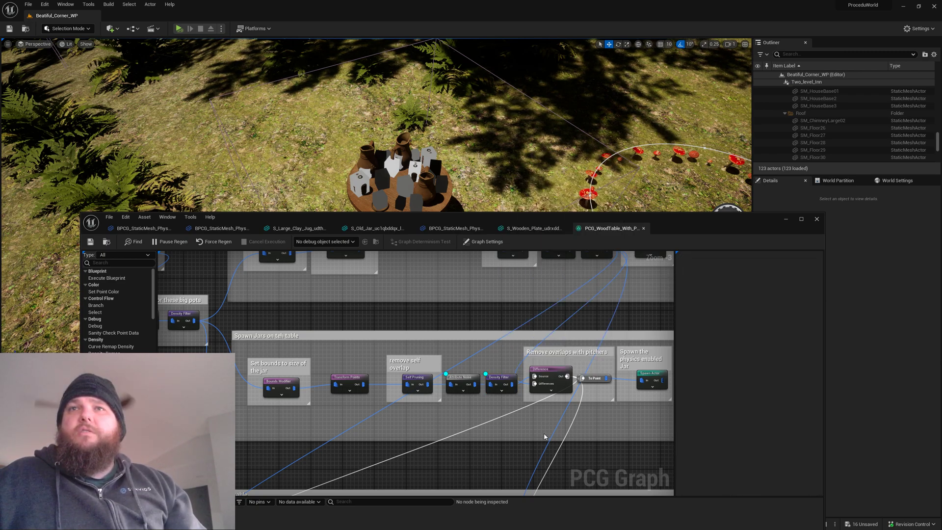
click(506, 379)
key(d)
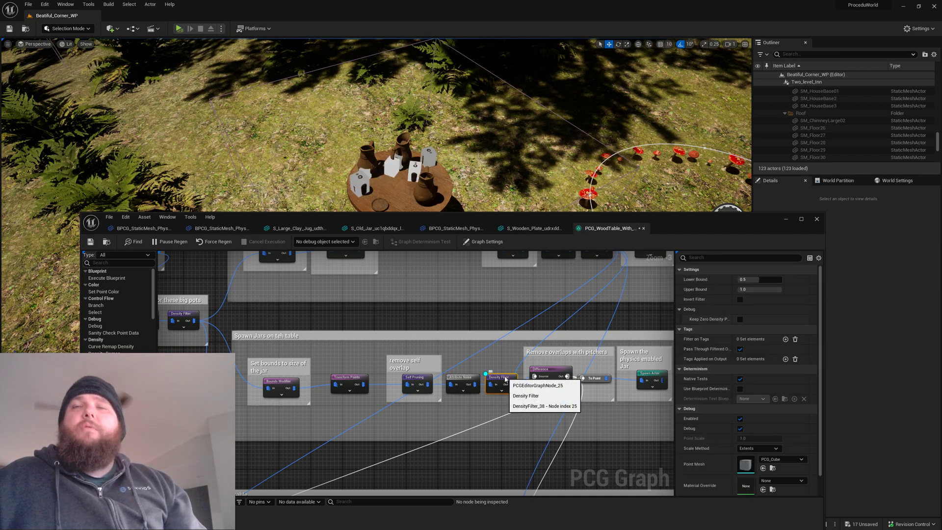
key(d)
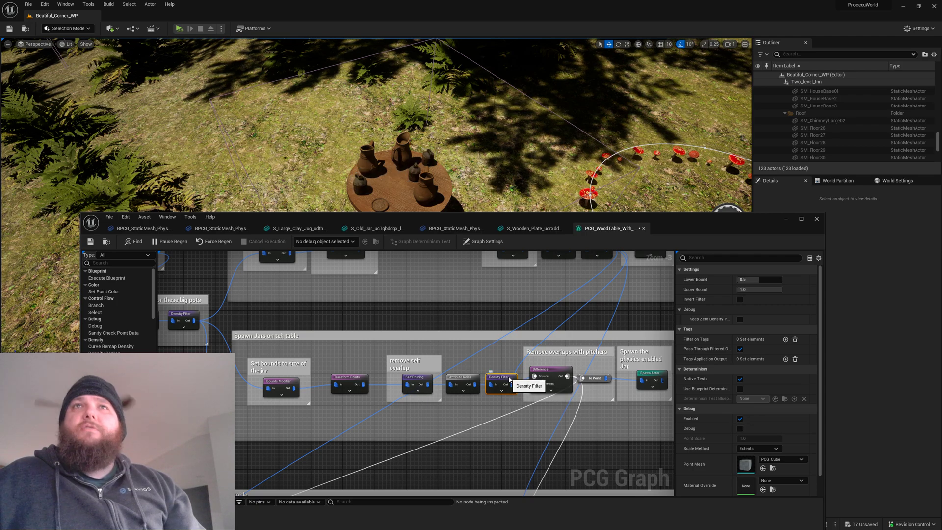
- Preview the jars' Difference node removing pitcher overlaps, then turn that debug off
click(556, 375)
right_drag(556, 375, 492, 338)
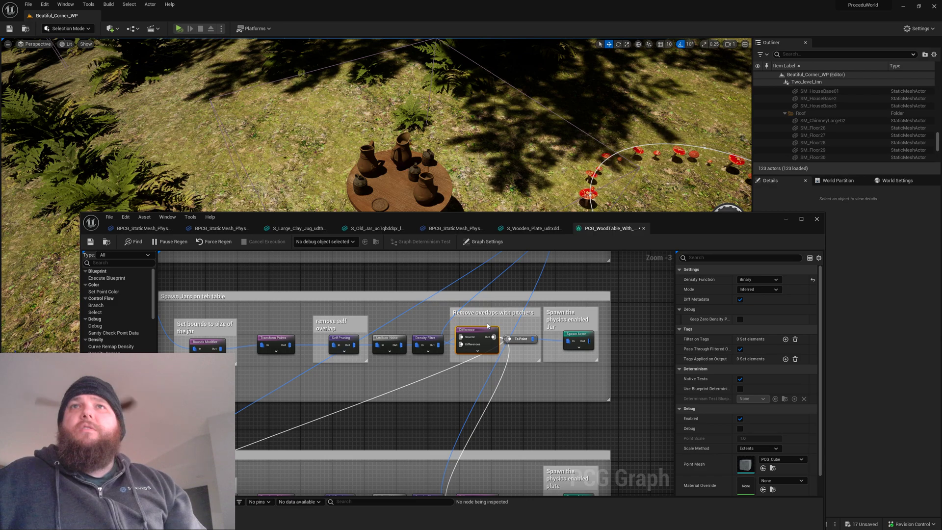
key(d)
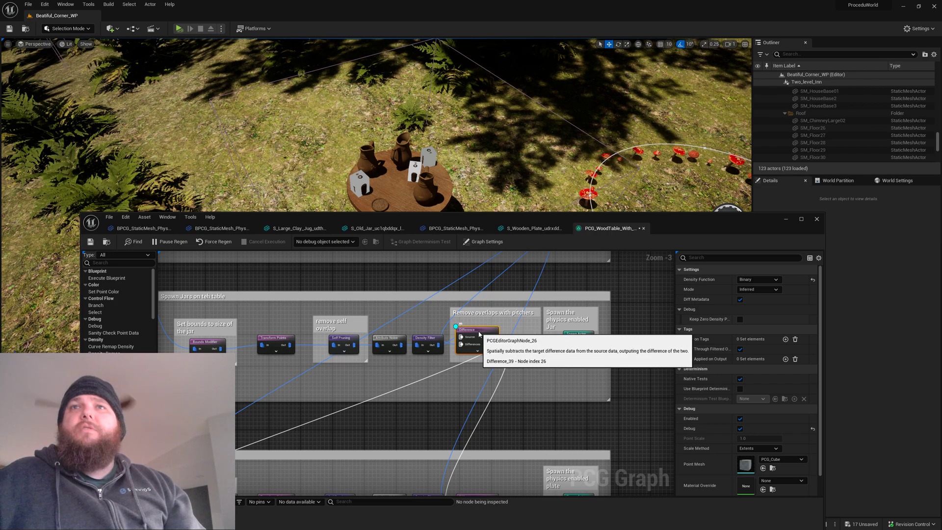
key(d)
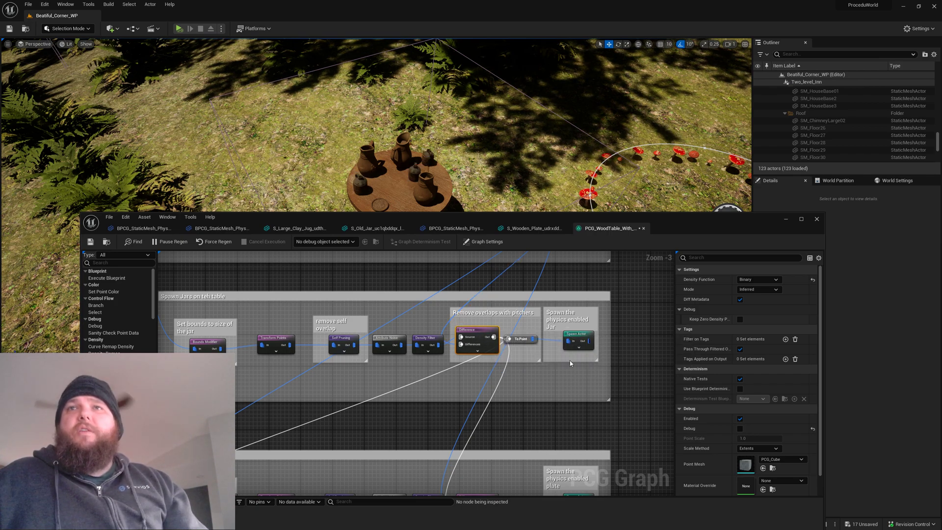
right_drag(517, 393, 621, 243)
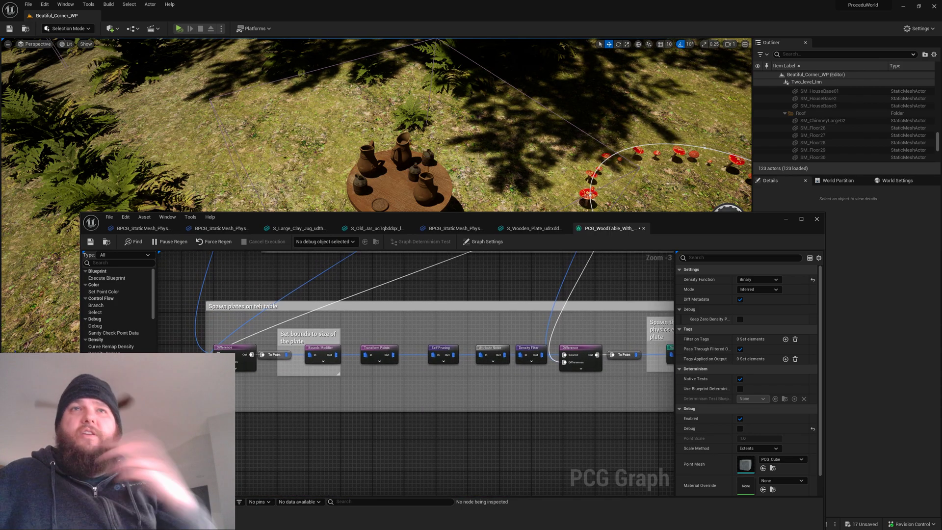
- Pan along the plate branch to the 'Spawn the physics enabled plate' Spawn Actor node
right_drag(368, 319, 440, 327)
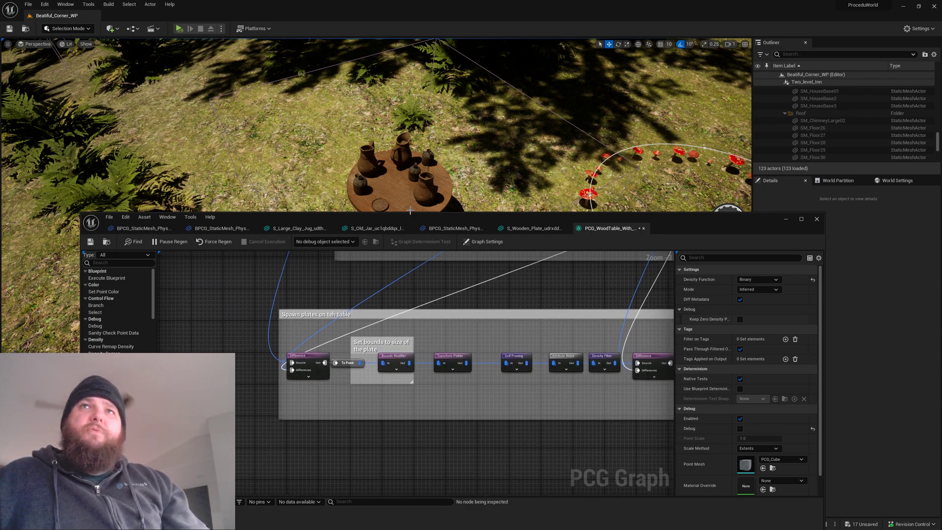
right_drag(320, 286, 249, 407)
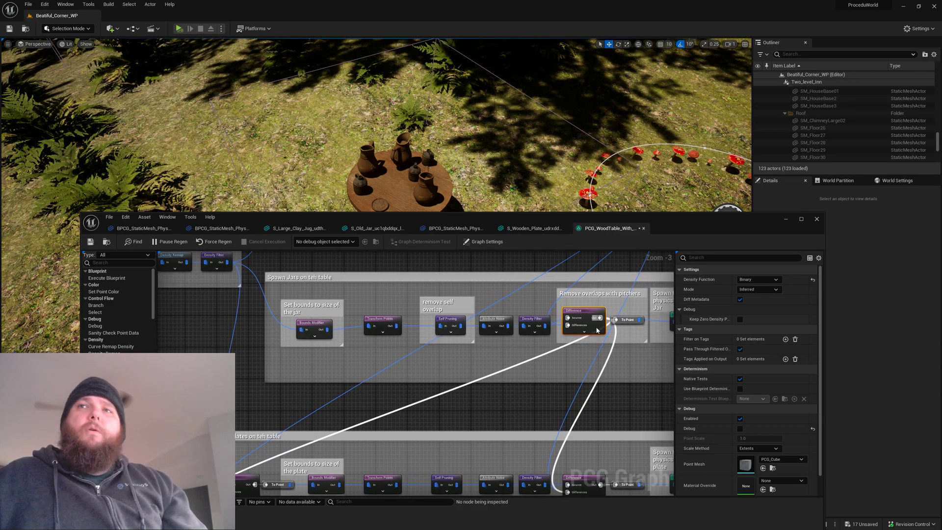
right_drag(326, 421, 401, 354)
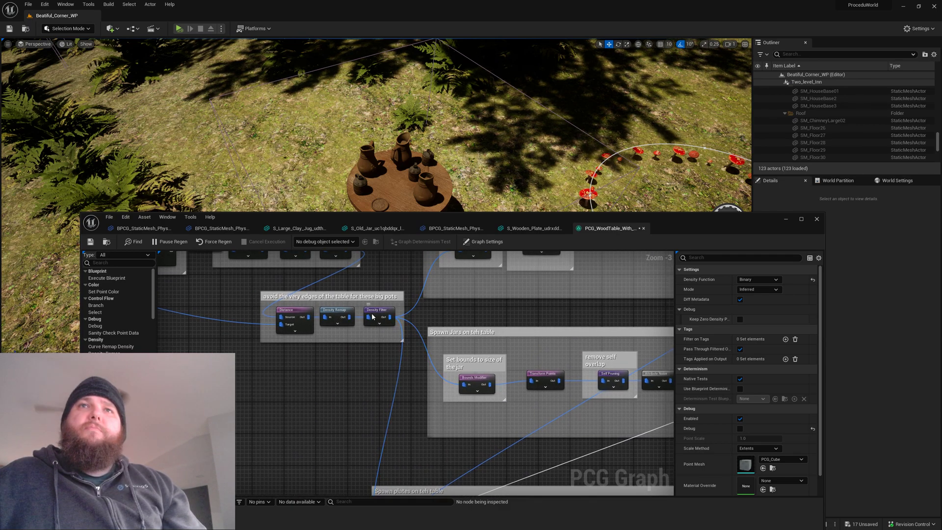
right_drag(418, 451, 383, 275)
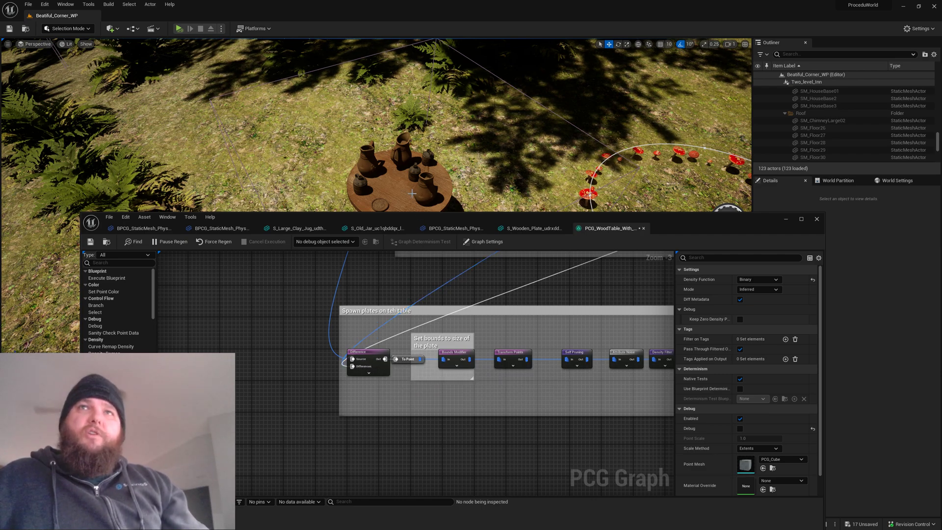
scroll(378, 171, up, 2)
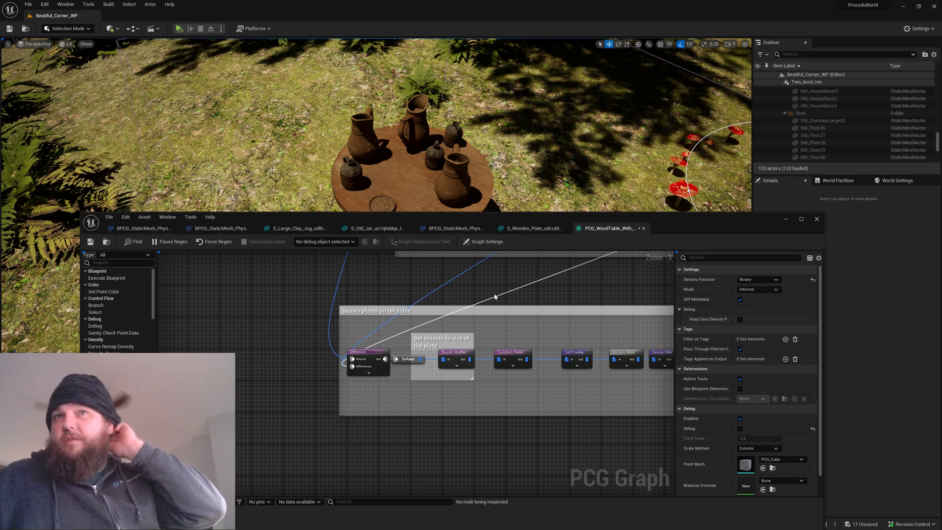
right_drag(549, 166, 549, 191)
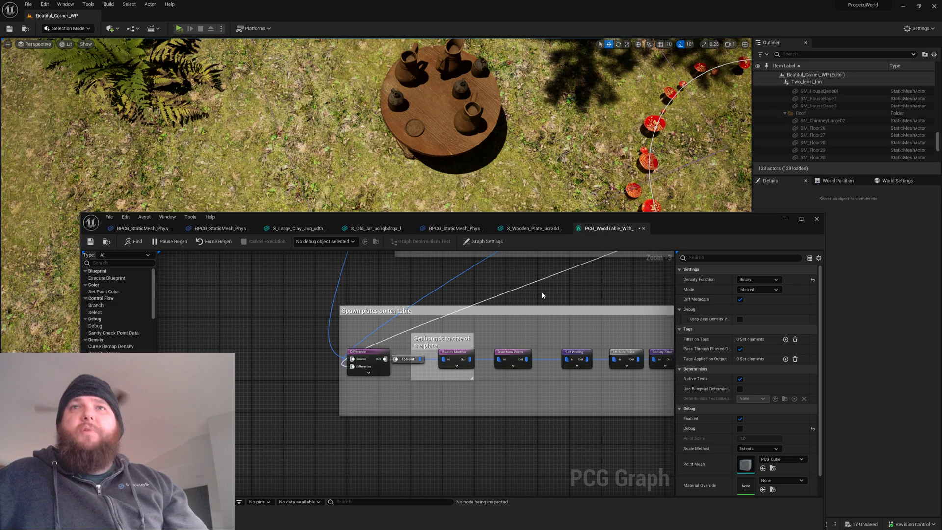
right_drag(542, 295, 454, 360)
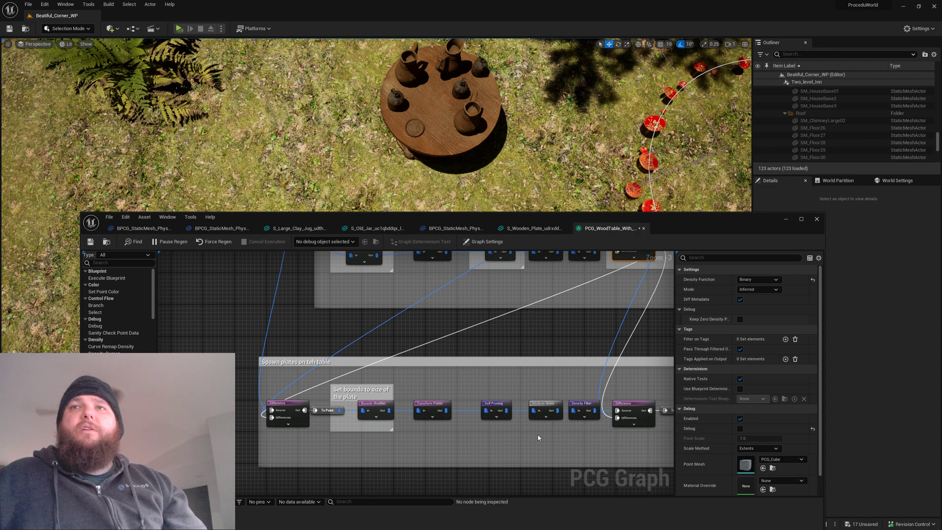
right_drag(542, 437, 350, 389)
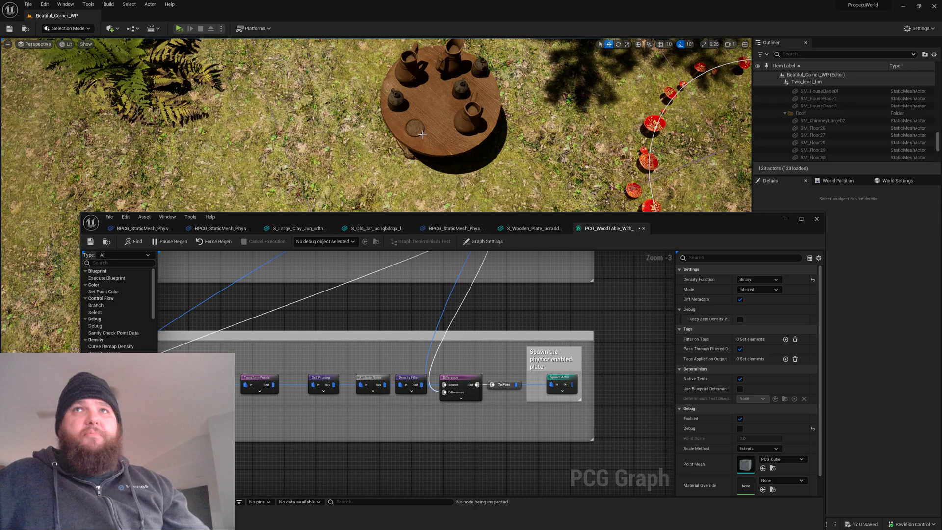
scroll(411, 358, down, 4)
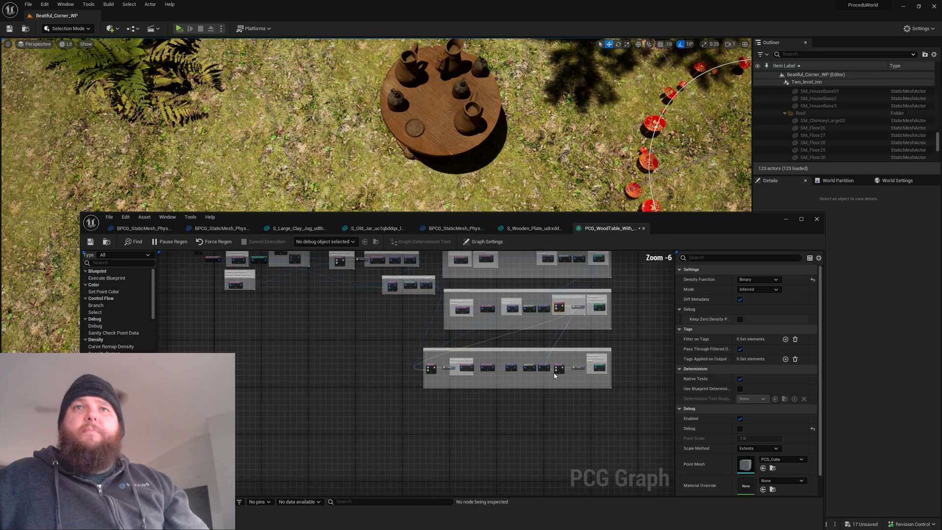
- Zoom out over all node groups and drag the PCG Graph window off to the left
scroll(411, 358, up, 1)
right_drag(421, 364, 375, 358)
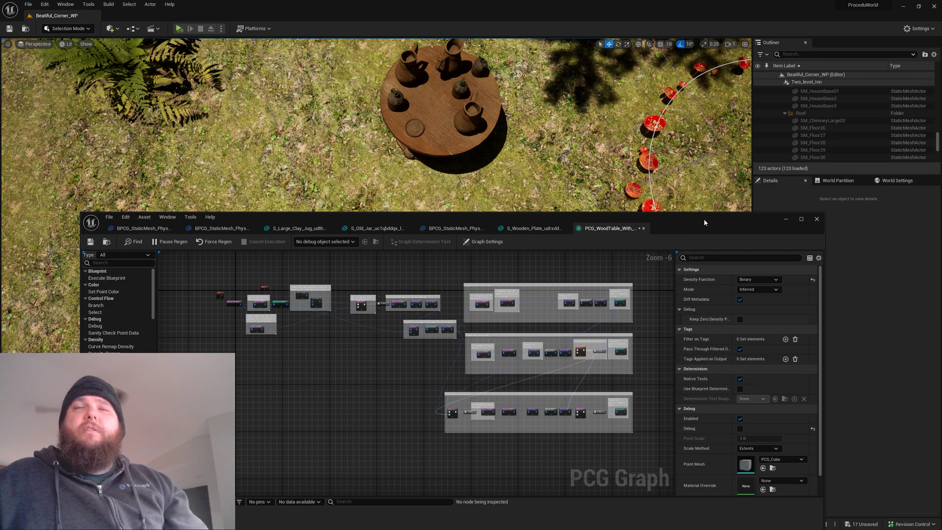
drag(704, 219, 0, 166)
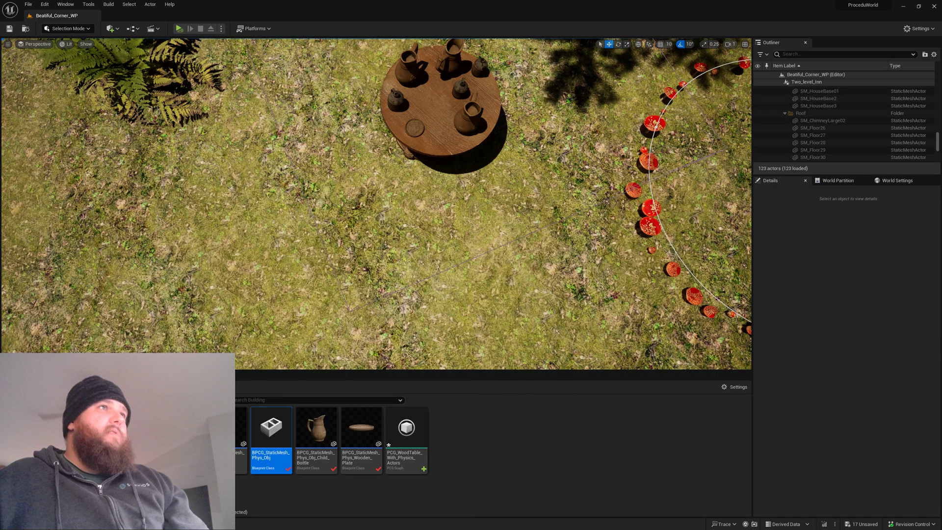
- Fly the viewport camera down to the table set with jugs, jars and the plate
mouse_move(489, 199)
right_down()
mouse_move(456, 157)
mouse_move(437, 192)
mouse_move(530, 142)
mouse_move(520, 172)
mouse_move(456, 142)
mouse_move(441, 147)
mouse_move(488, 198)
right_up()
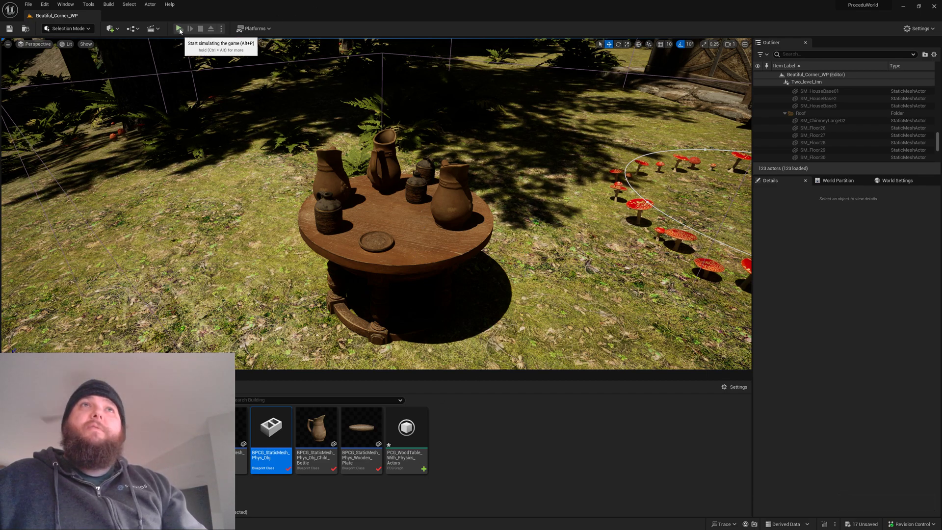
click(222, 30)
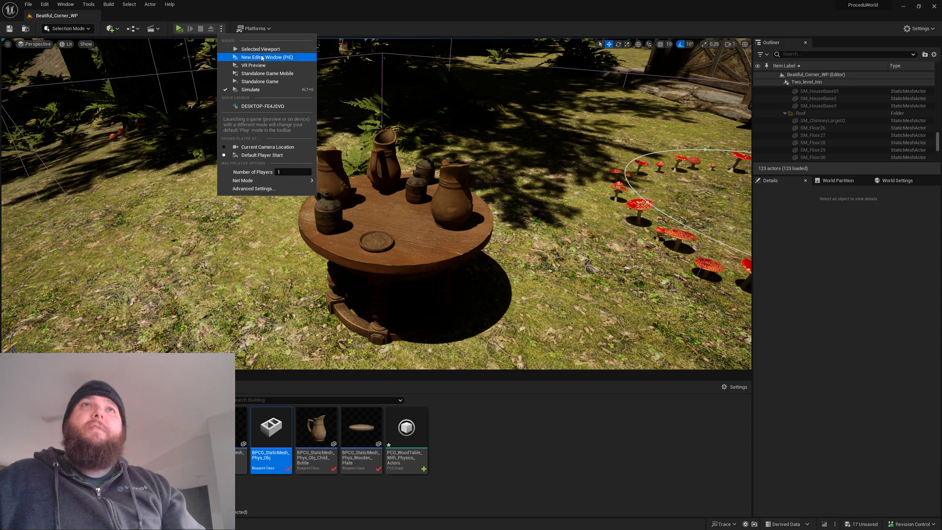
- Play in the Selected Viewport and walk up to the table, bumping the jars and jugs
click(277, 50)
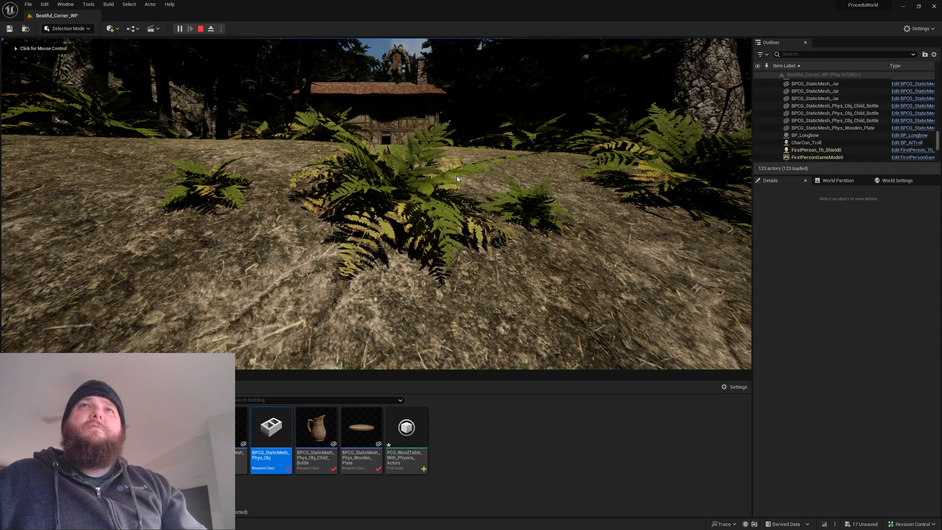
click(457, 175)
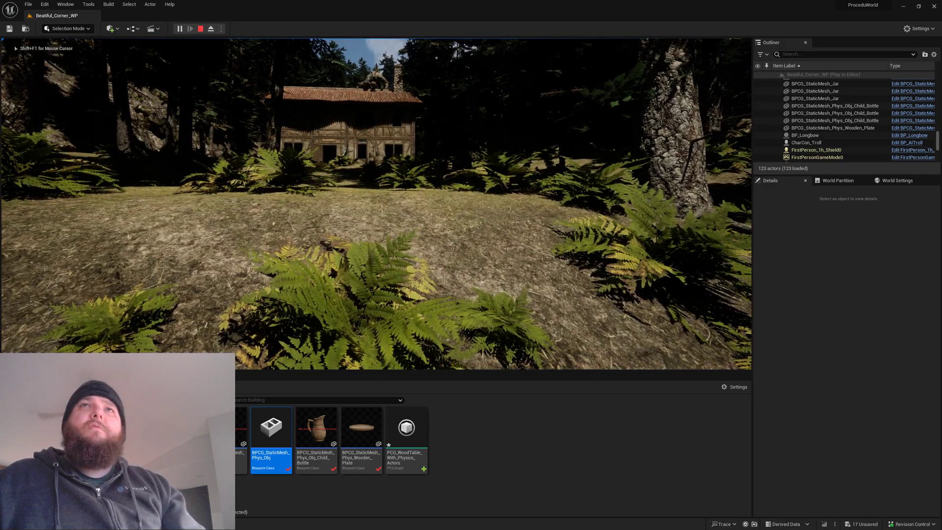
key(w)
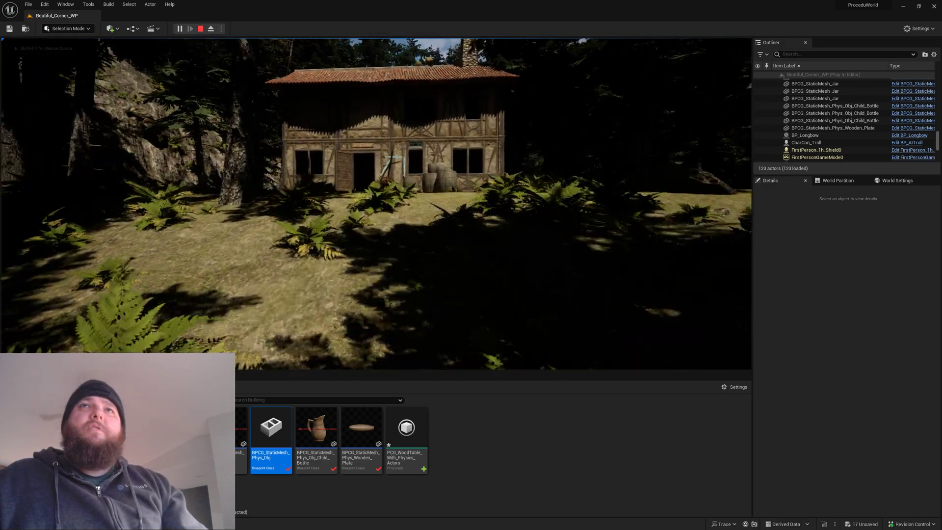
key(w)
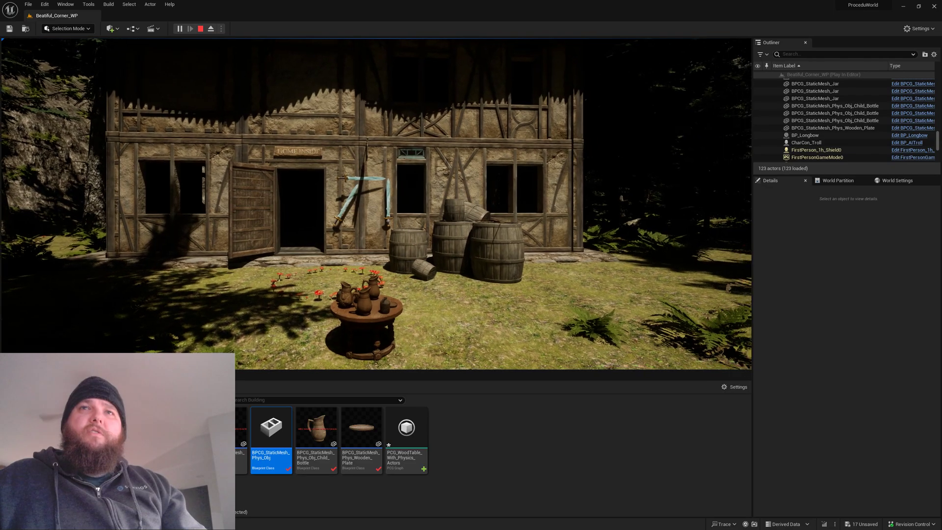
key(w)
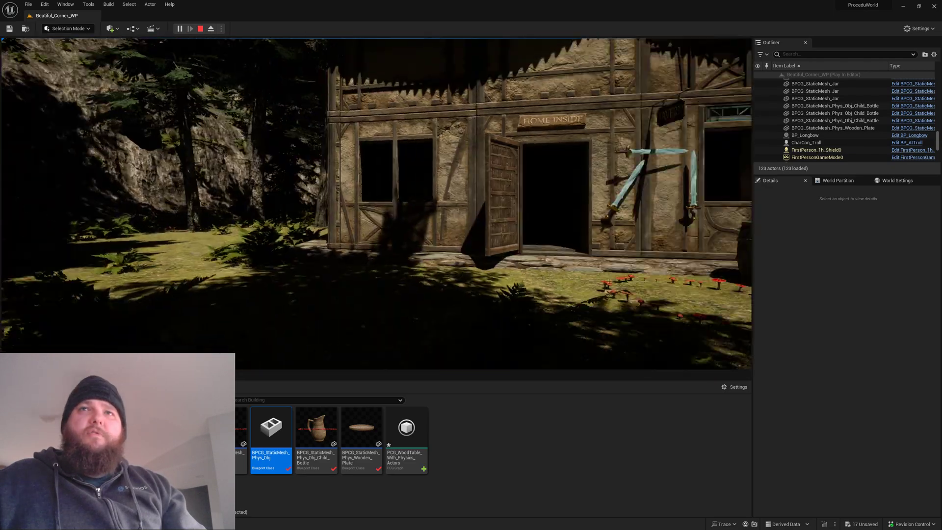
key(s)
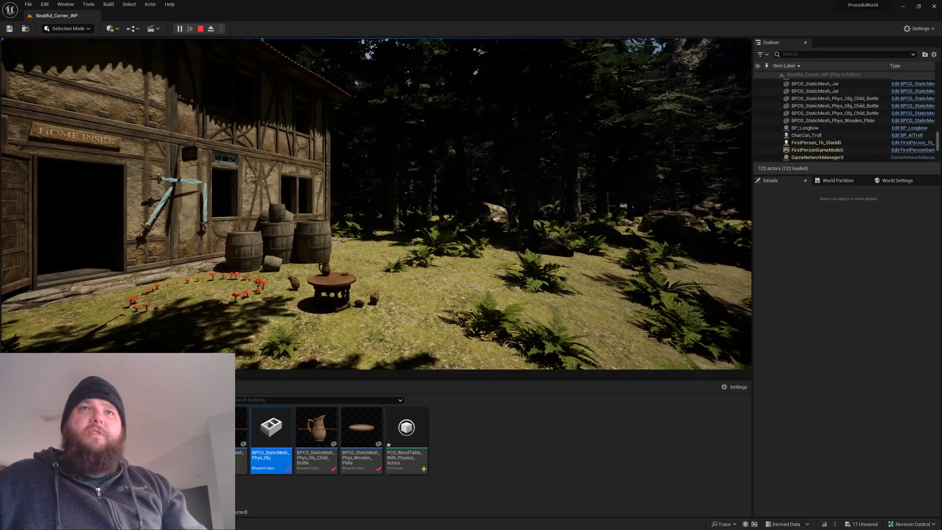
key(w)
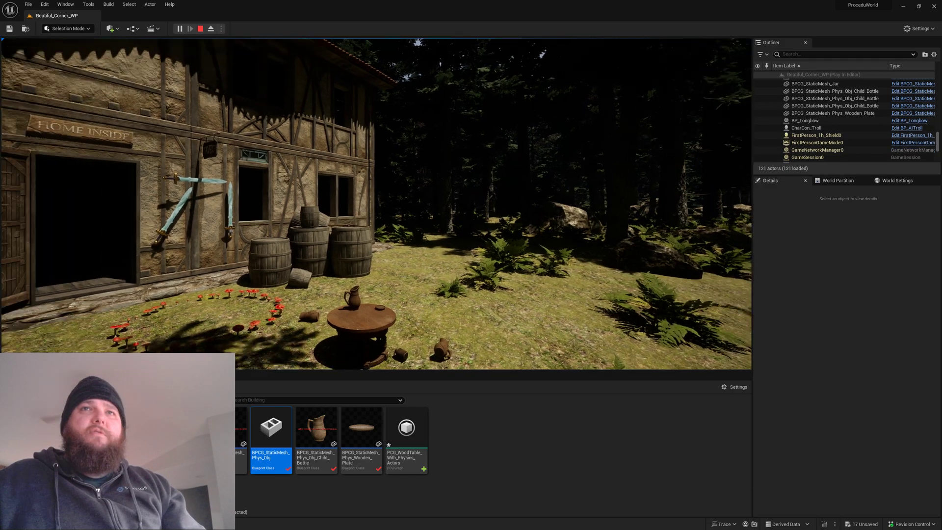
key(w)
key(d)
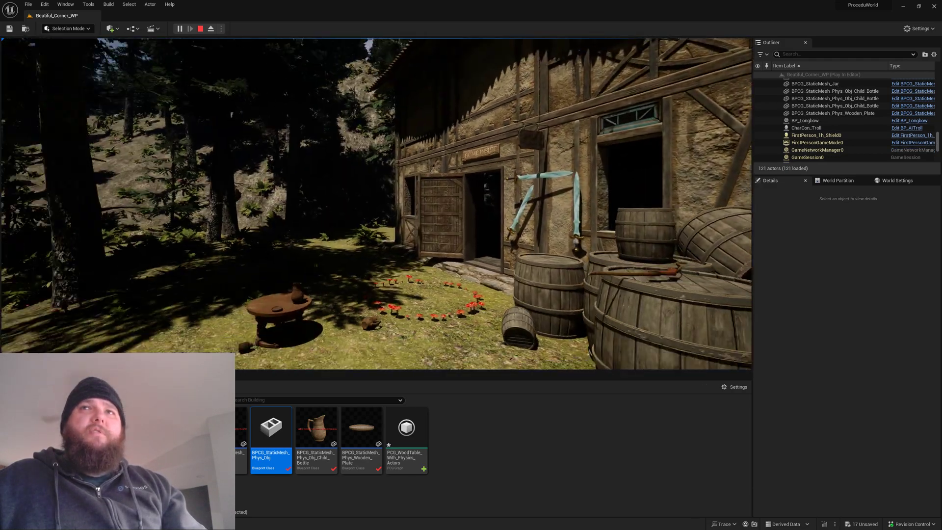
- Keep walking around the table and house, then stop with Esc and orbit the editor view
key(w)
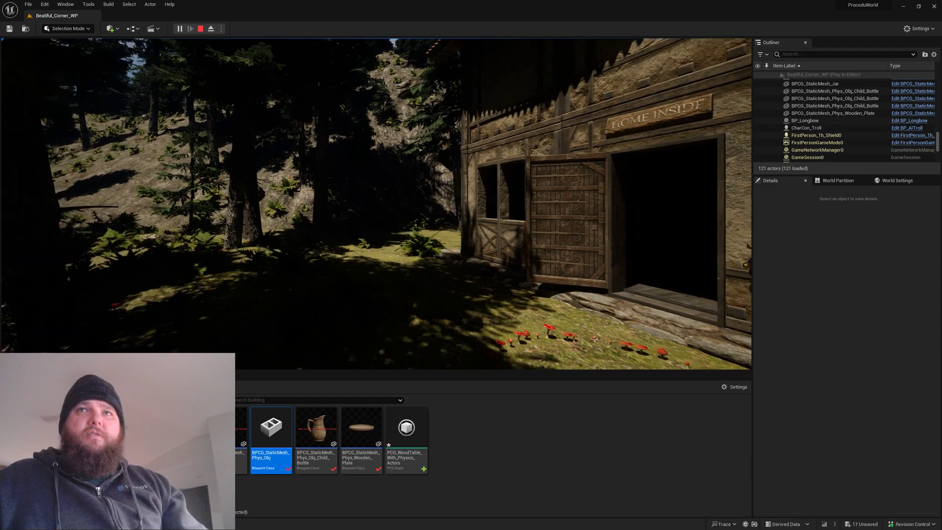
key(s)
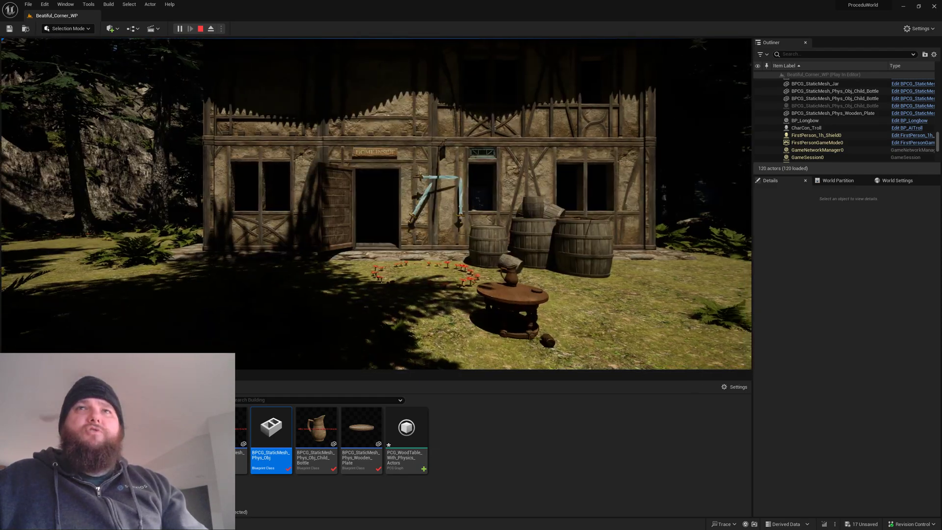
key(w)
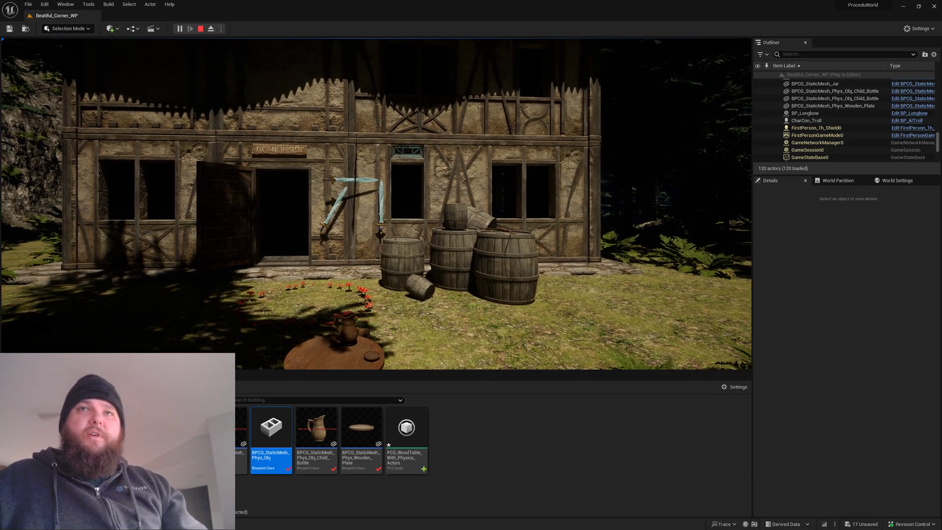
key(s)
key(s)
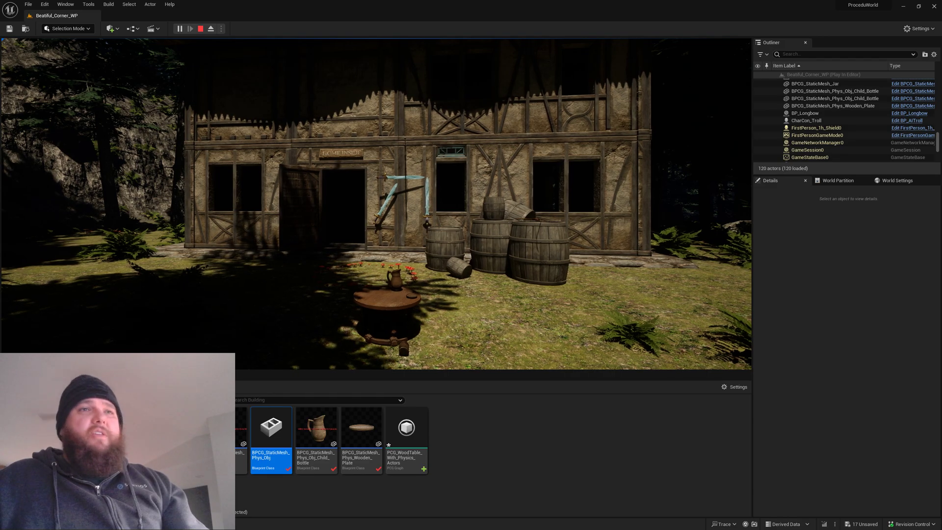
key(d)
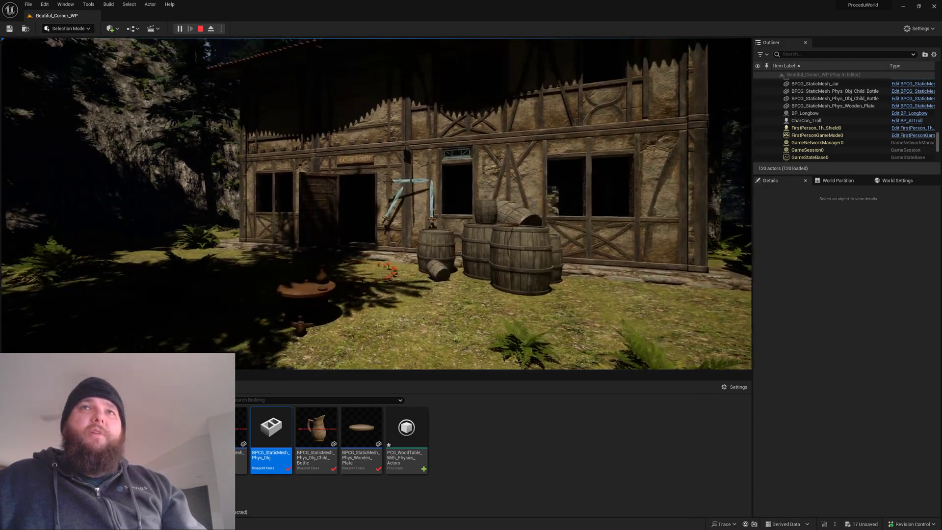
key(w)
key(s)
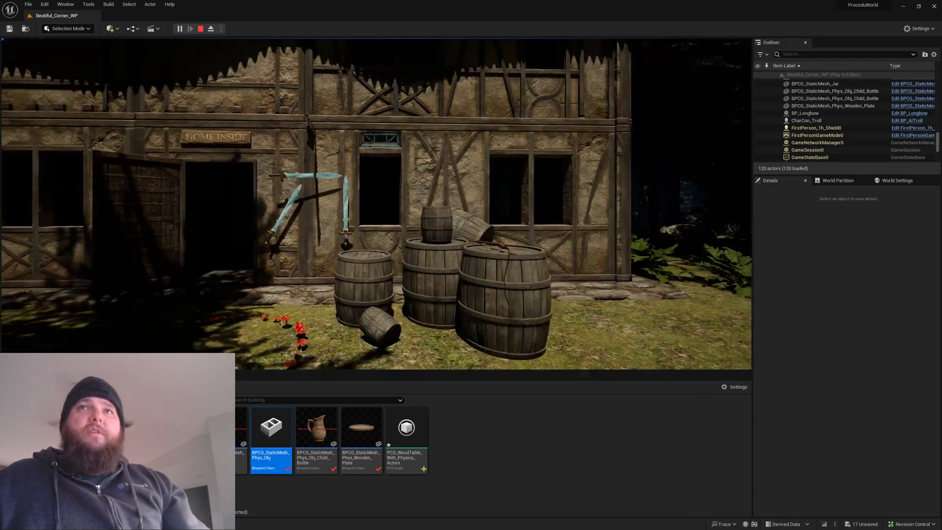
key(d)
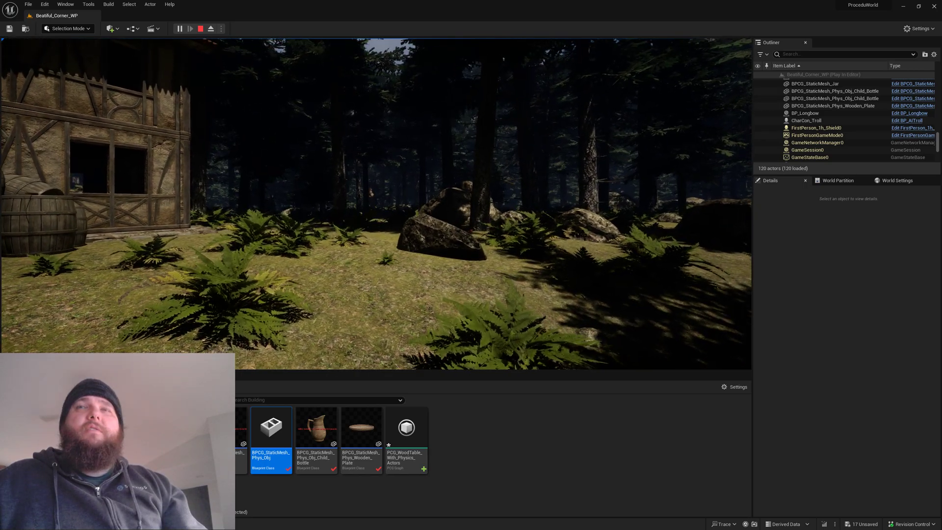
key(Escape)
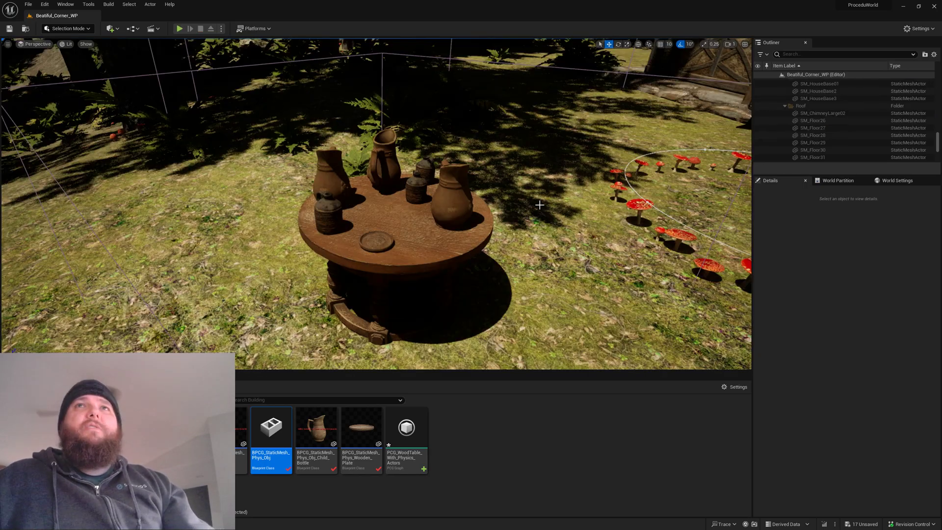
right_drag(538, 200, 438, 135)
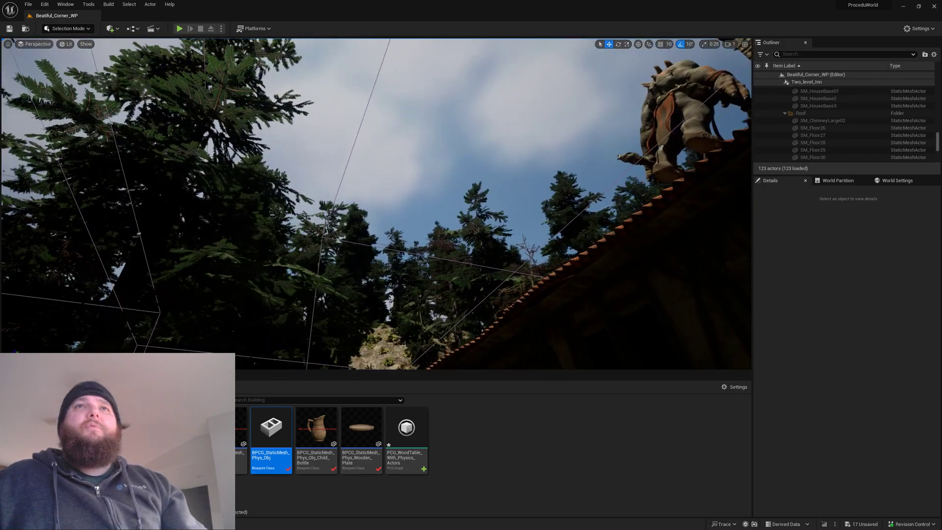
right_drag(377, 162, 319, 275)
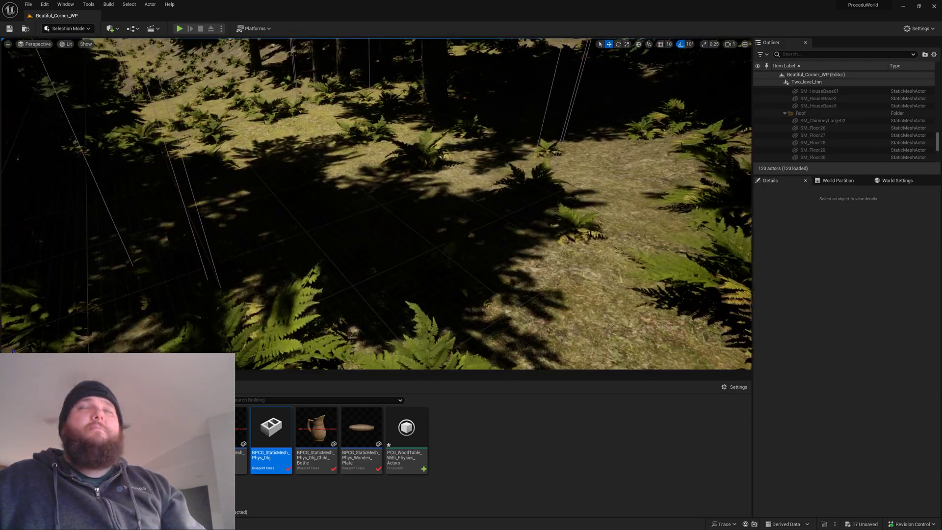